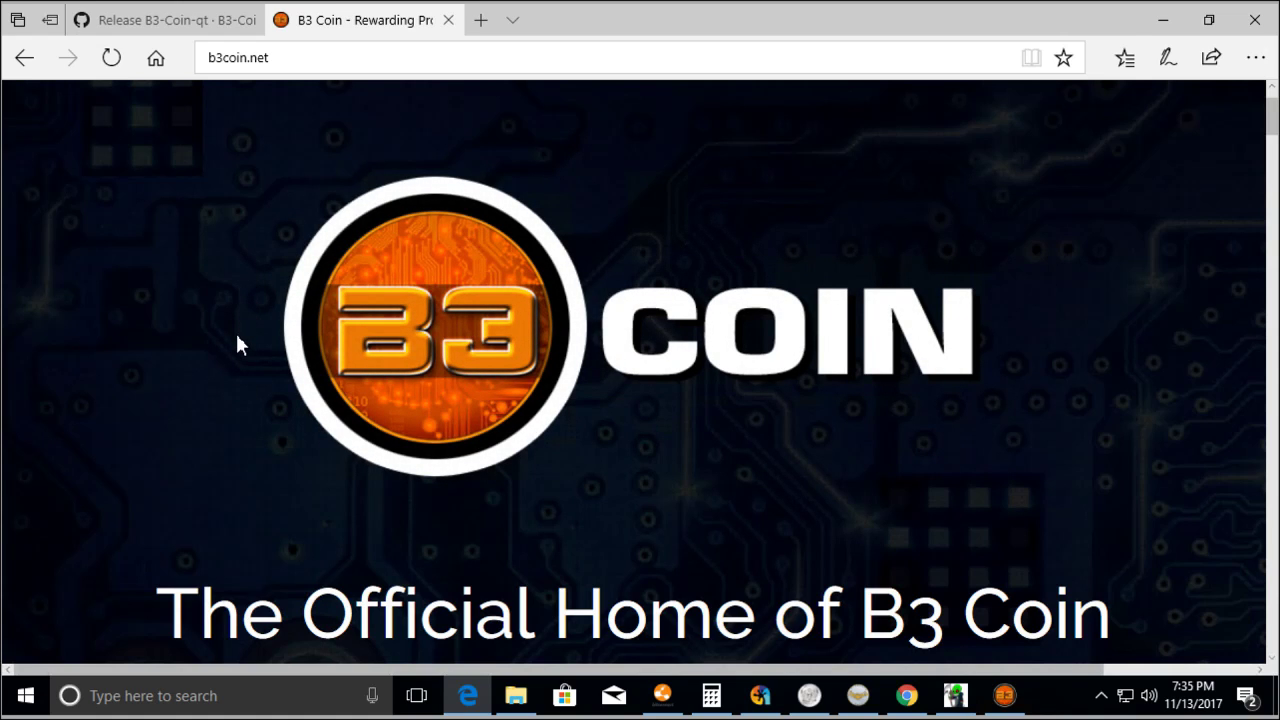
Step: Scroll through the B3-Coin-qt v3.0.0.0 release page to review its contents
scroll(237, 336, down, 3)
scroll(237, 330, down, 1)
scroll(239, 321, down, 1)
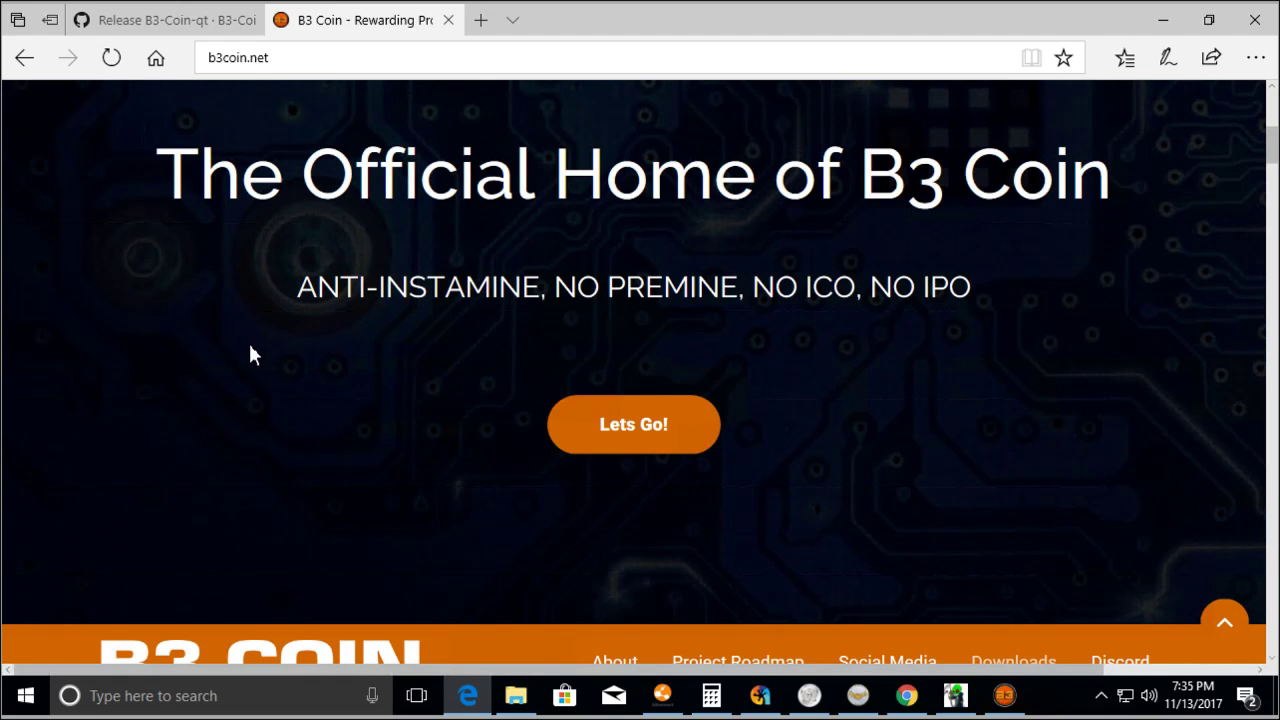
scroll(250, 353, up, 1)
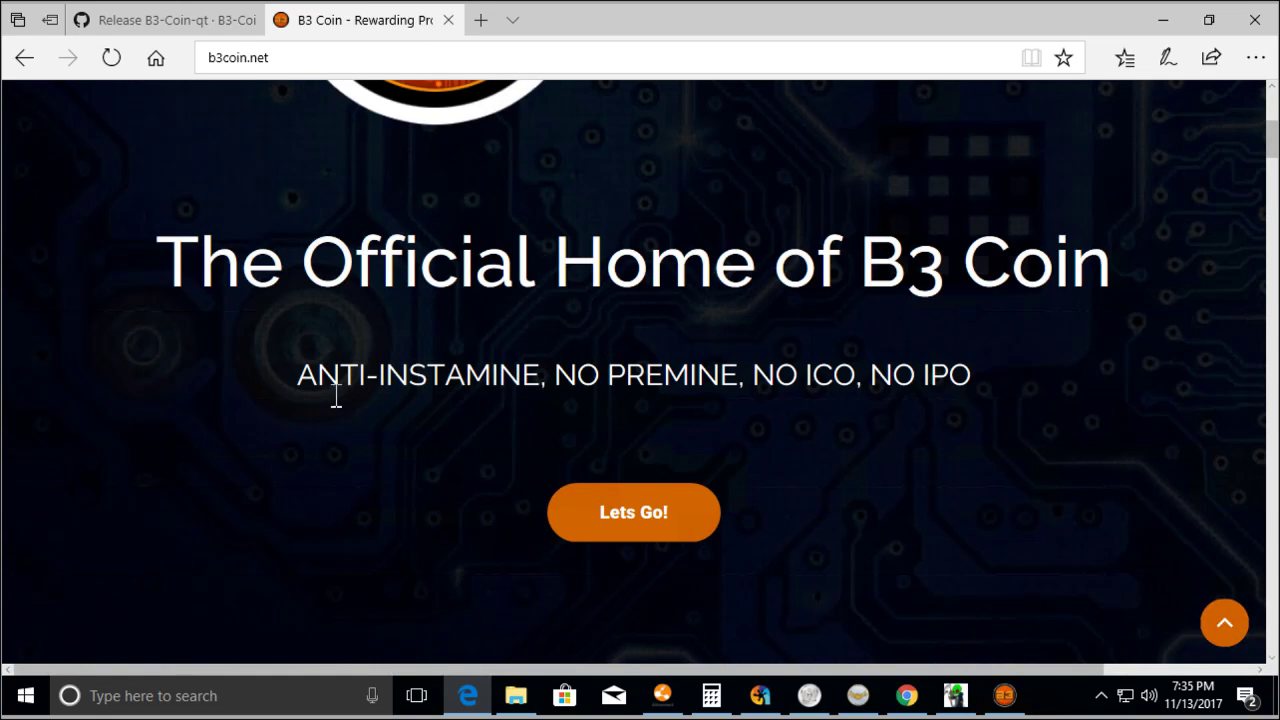
scroll(318, 389, down, 1)
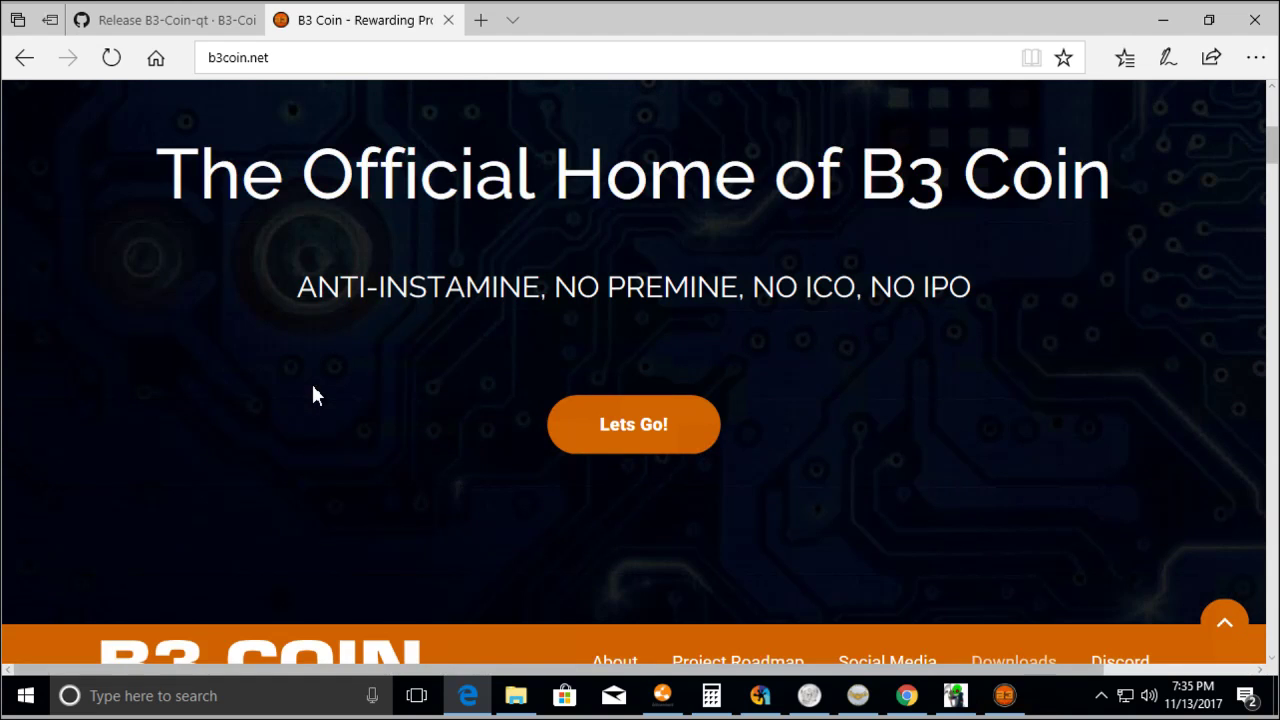
scroll(313, 395, down, 1)
scroll(314, 396, down, 2)
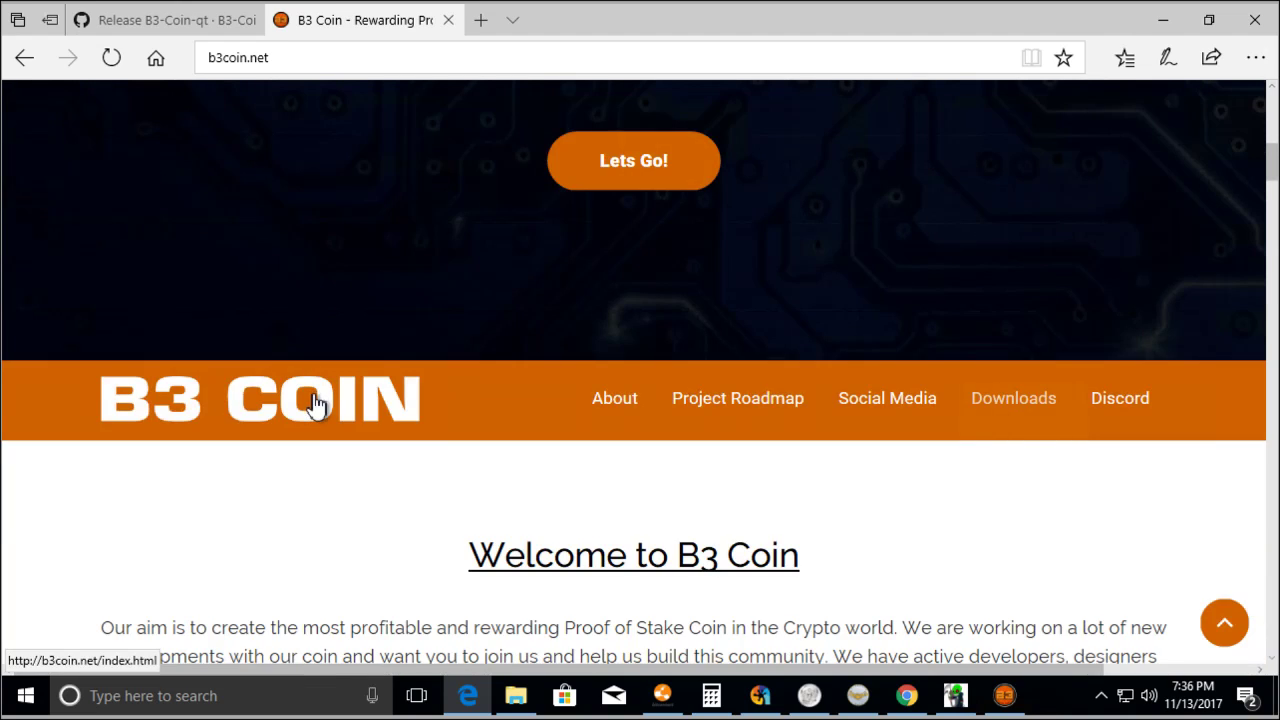
scroll(313, 405, down, 1)
scroll(309, 414, down, 1)
scroll(325, 414, down, 1)
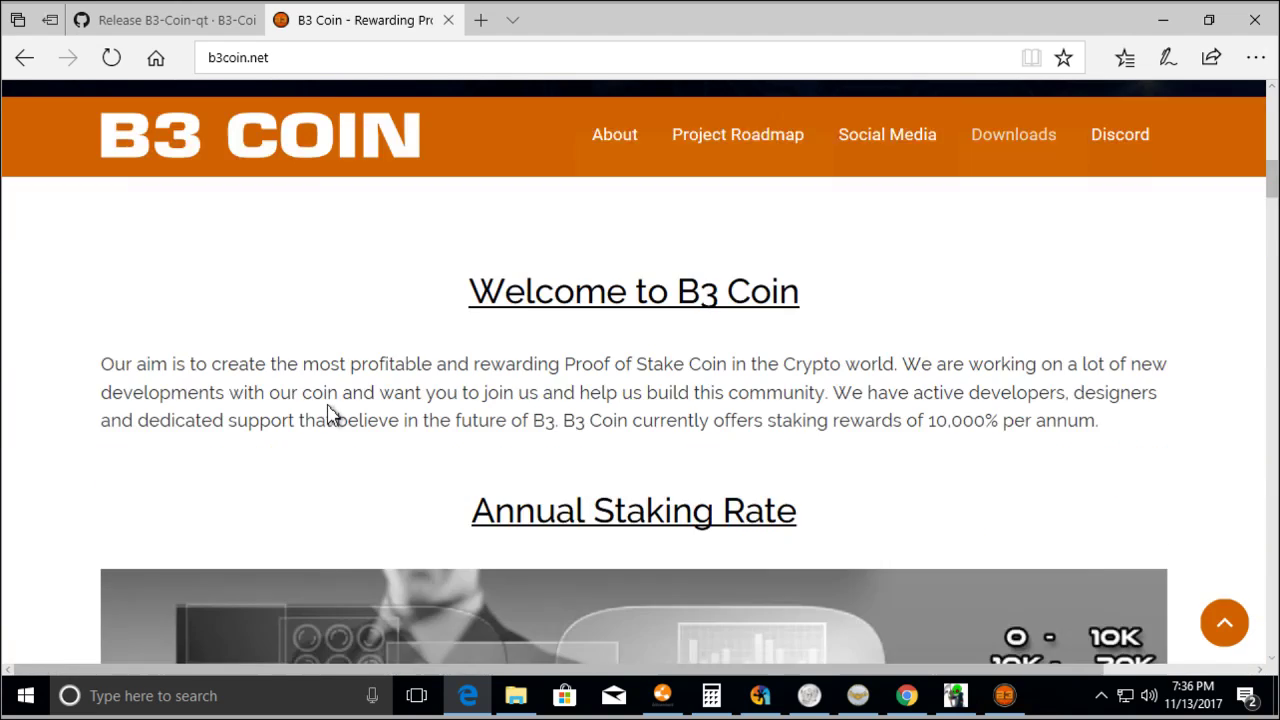
scroll(331, 412, down, 1)
scroll(330, 400, down, 2)
scroll(330, 400, up, 1)
scroll(330, 400, up, 3)
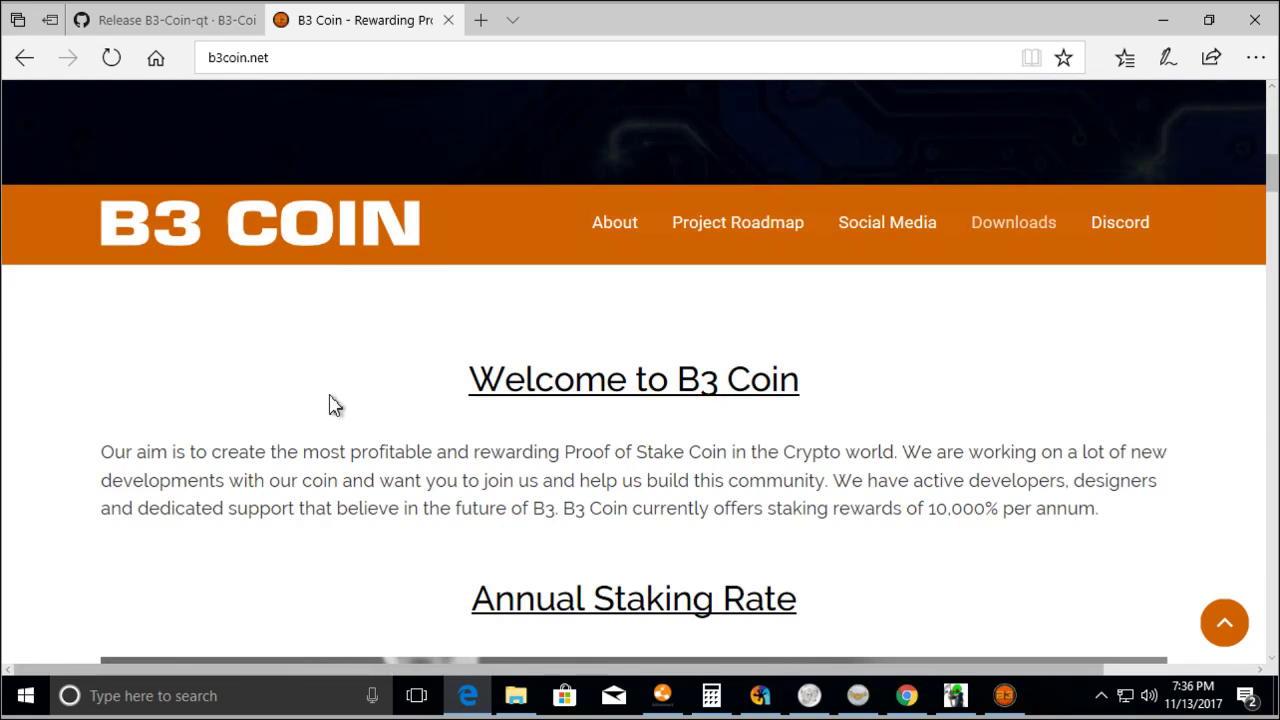
scroll(333, 405, up, 4)
scroll(333, 405, up, 1)
scroll(333, 380, up, 2)
scroll(333, 340, up, 3)
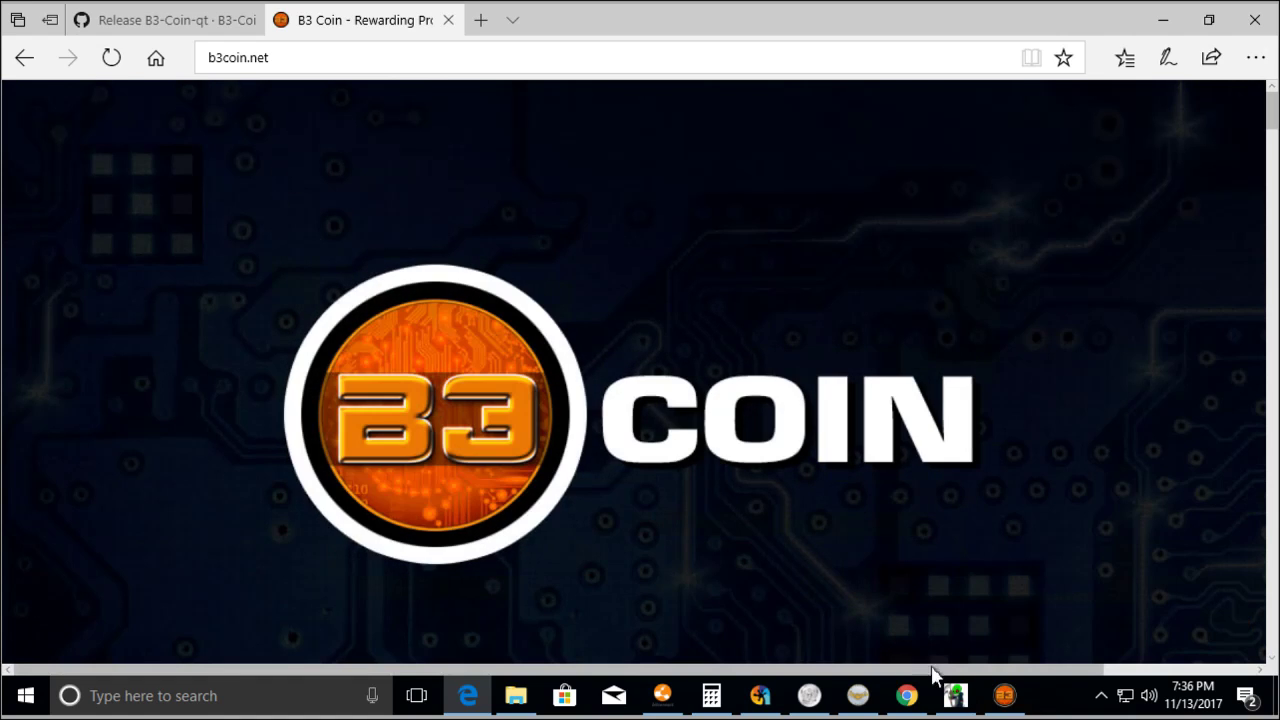
Step: Check the 1.00 B3 wallet, then return to the release page and download b3coin-qt.exe
click(1021, 713)
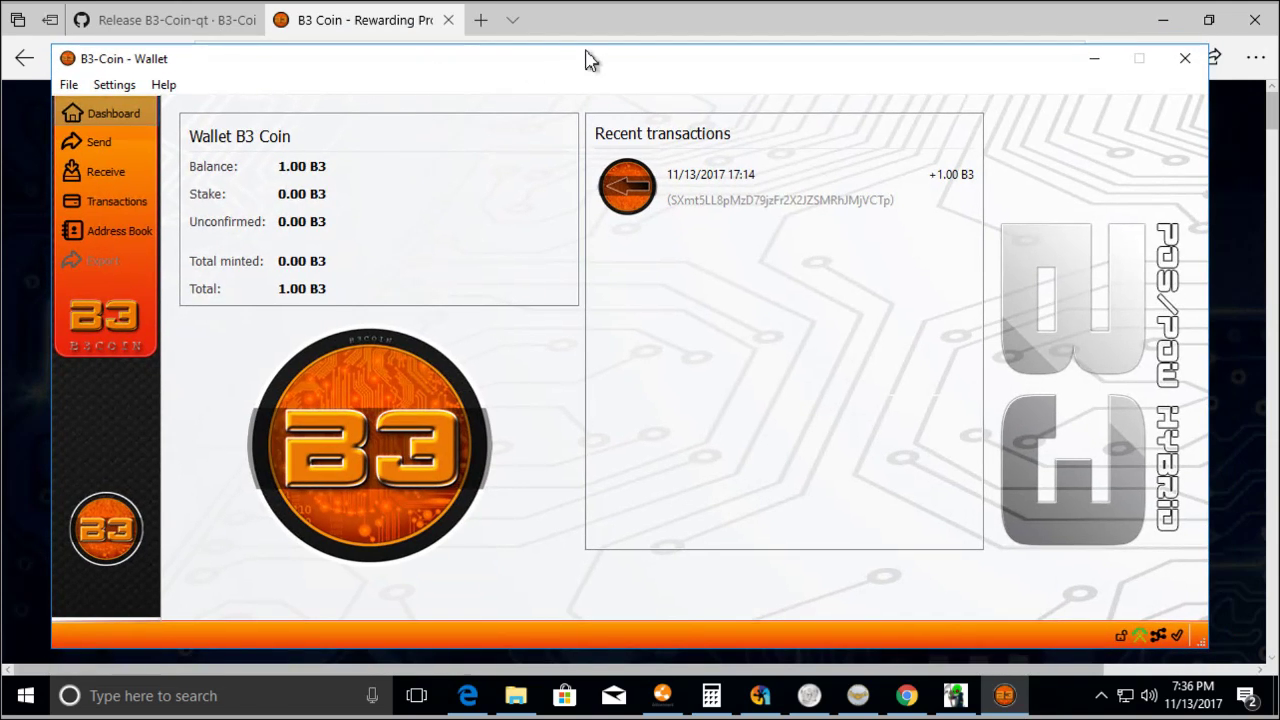
click(189, 20)
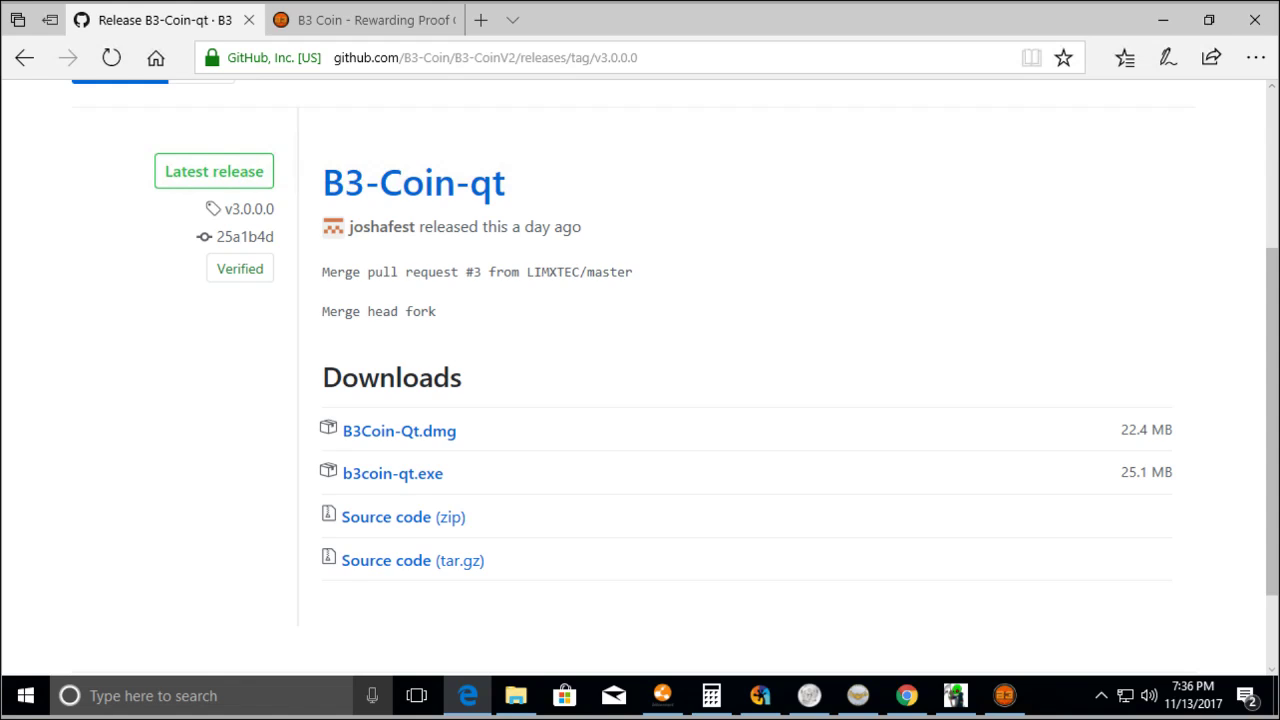
click(423, 478)
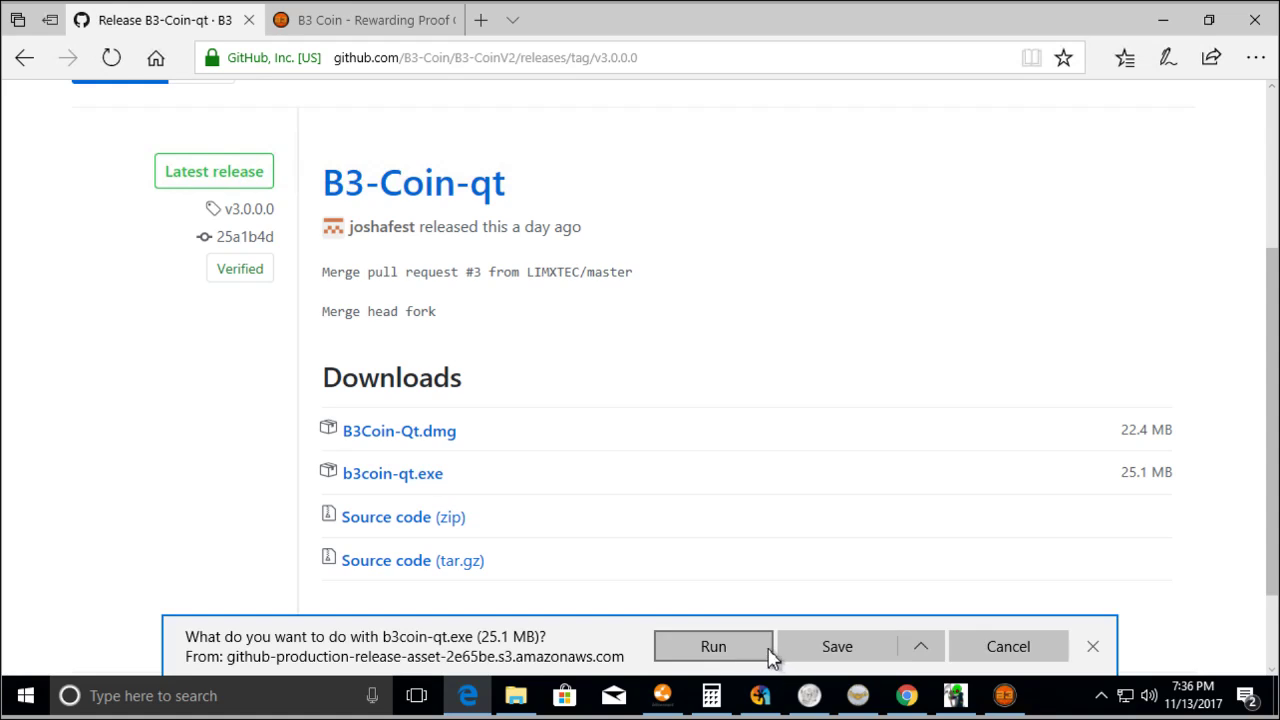
Step: Run the b3coin-qt.exe download and bring the B3-Coin wallet back to the front
click(823, 655)
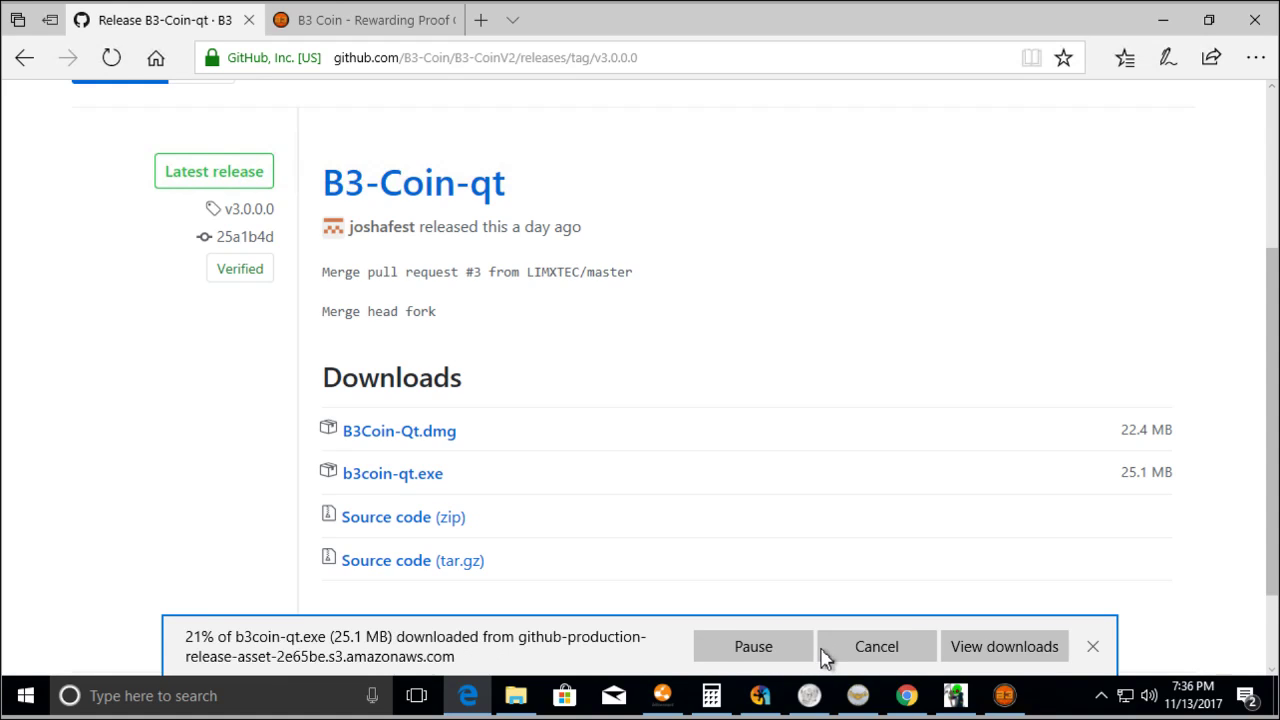
click(1004, 695)
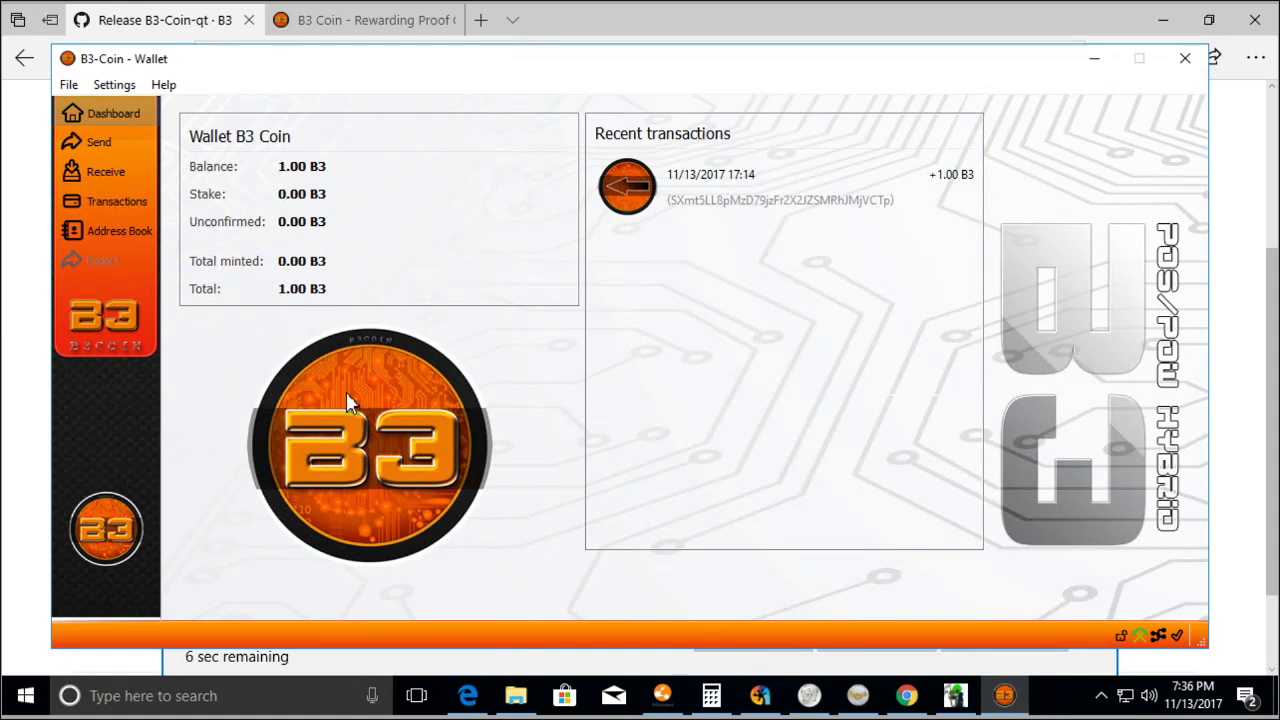
click(70, 85)
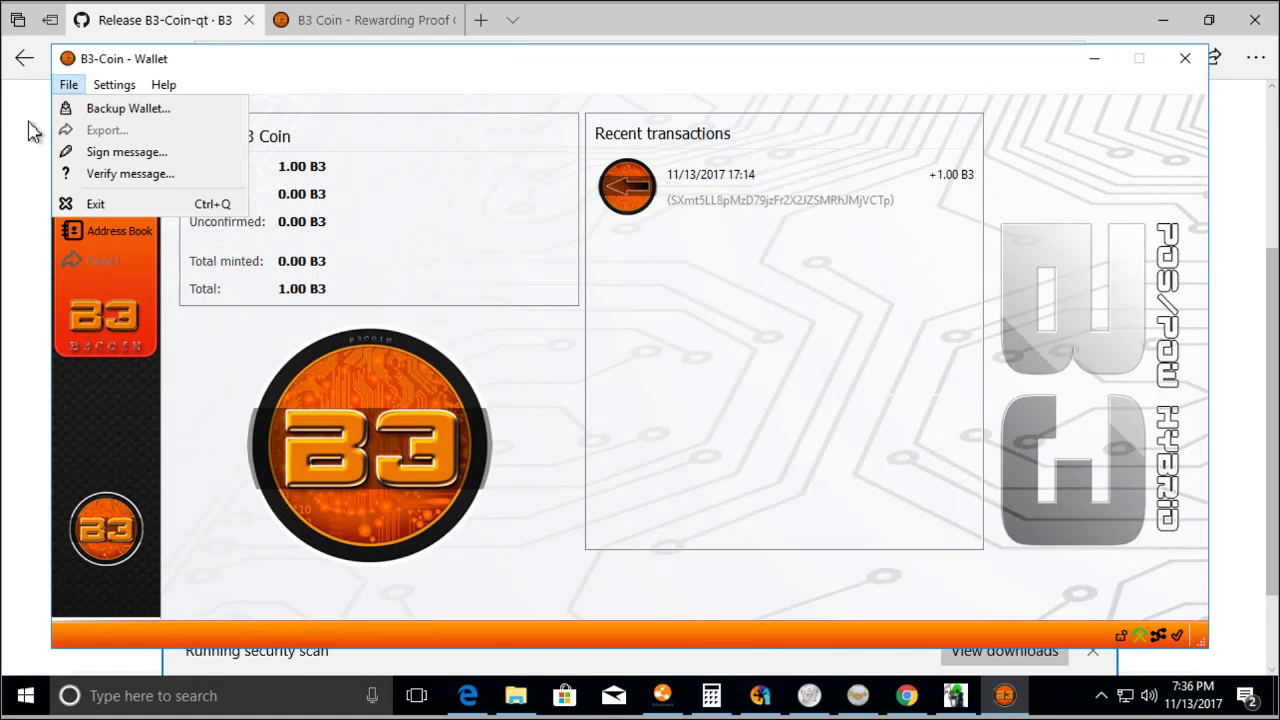
Step: Back up the wallet to the Desktop as a file named b3backup
click(95, 108)
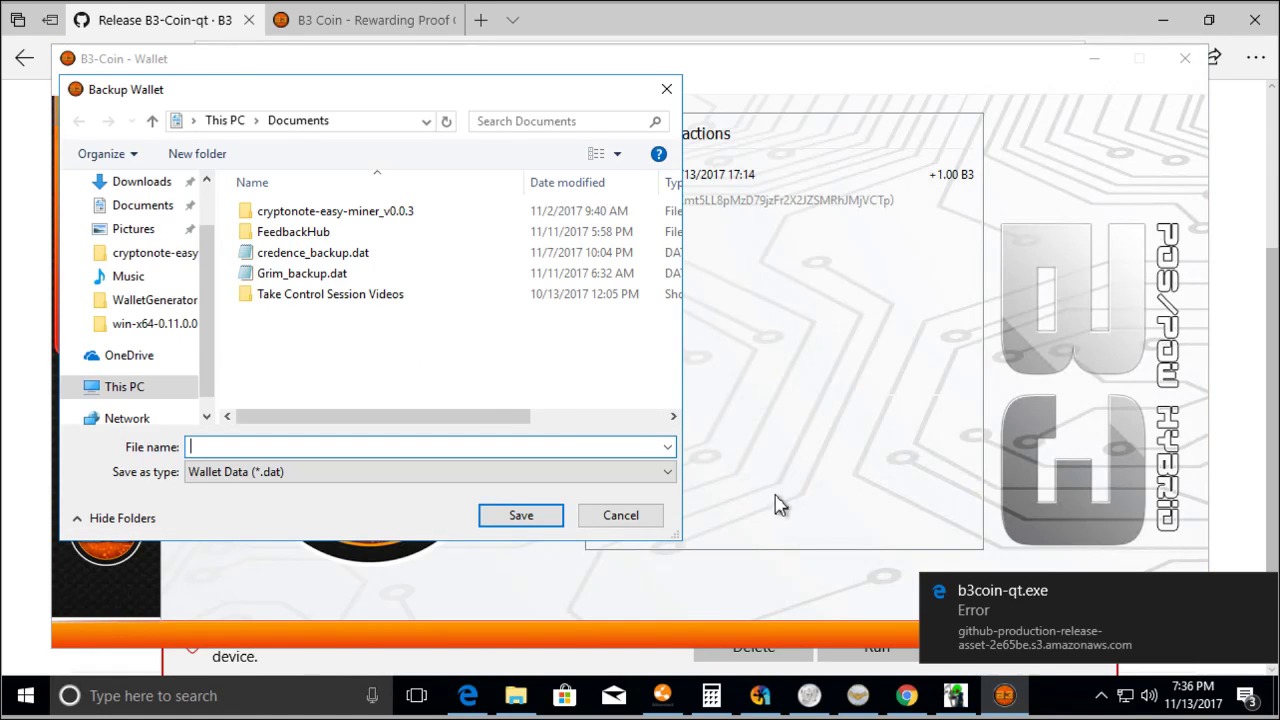
mouse_move(142, 205)
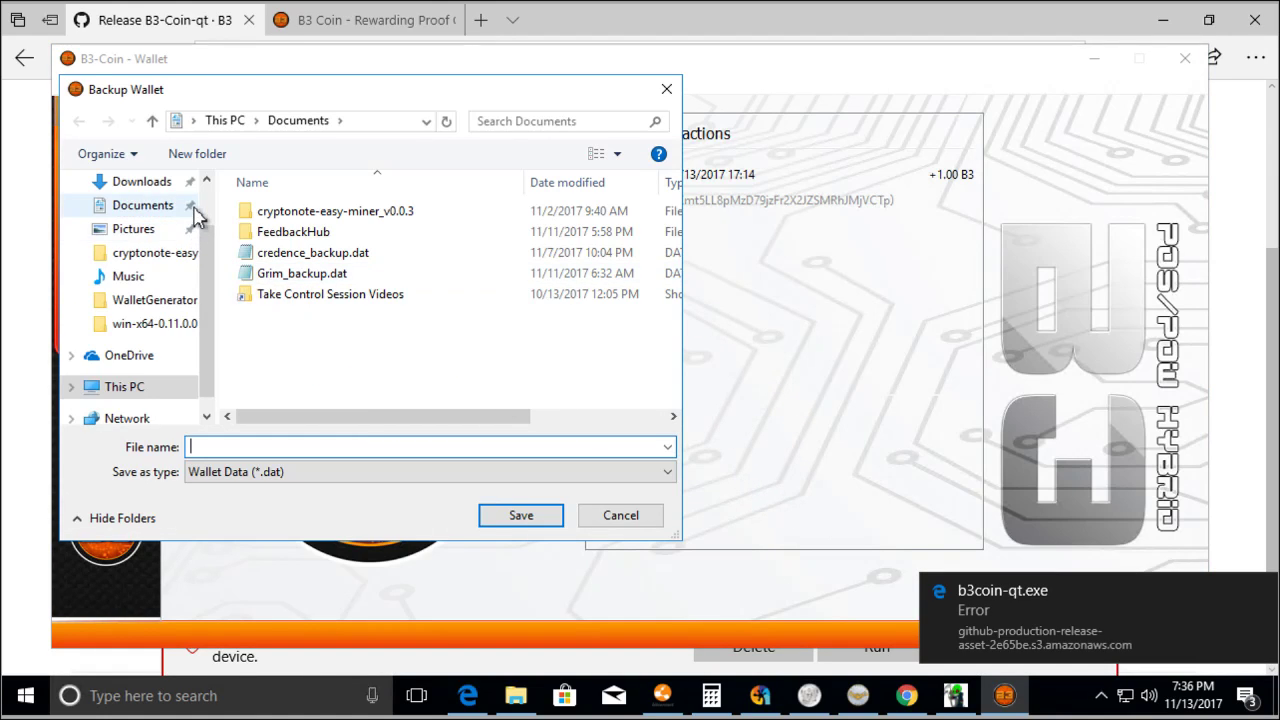
scroll(205, 220, up, 1)
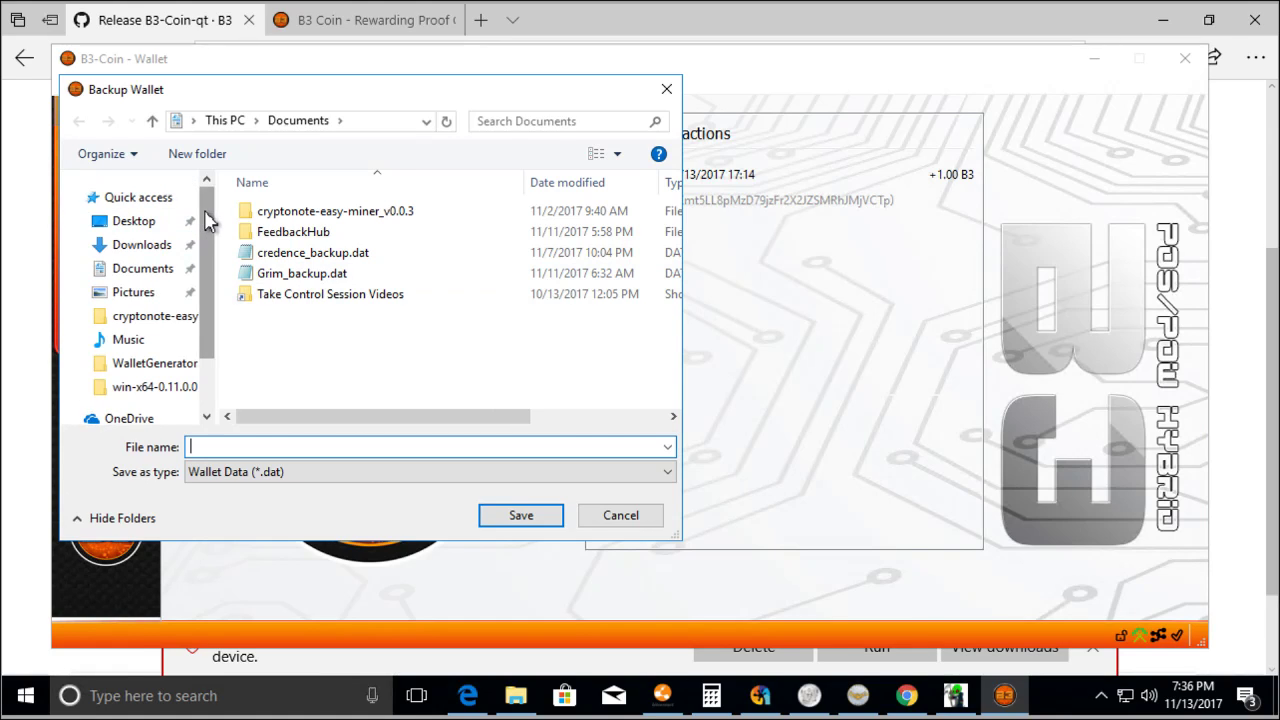
click(130, 220)
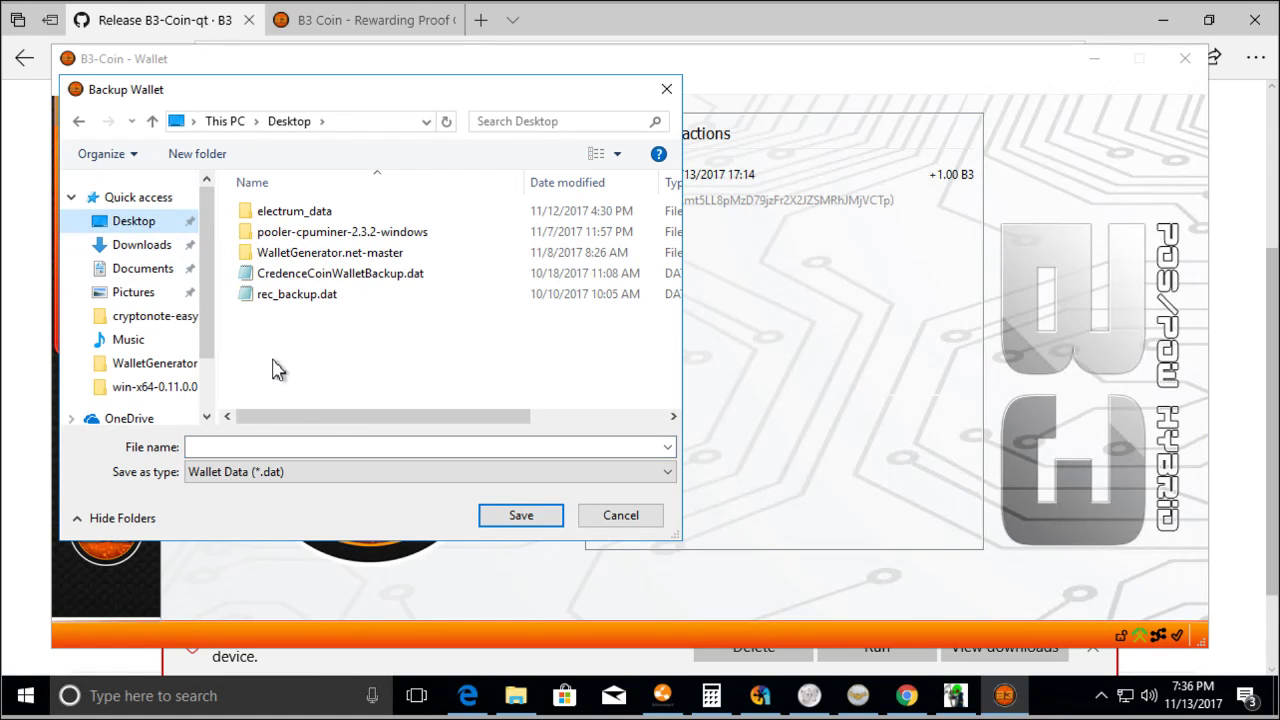
click(223, 447)
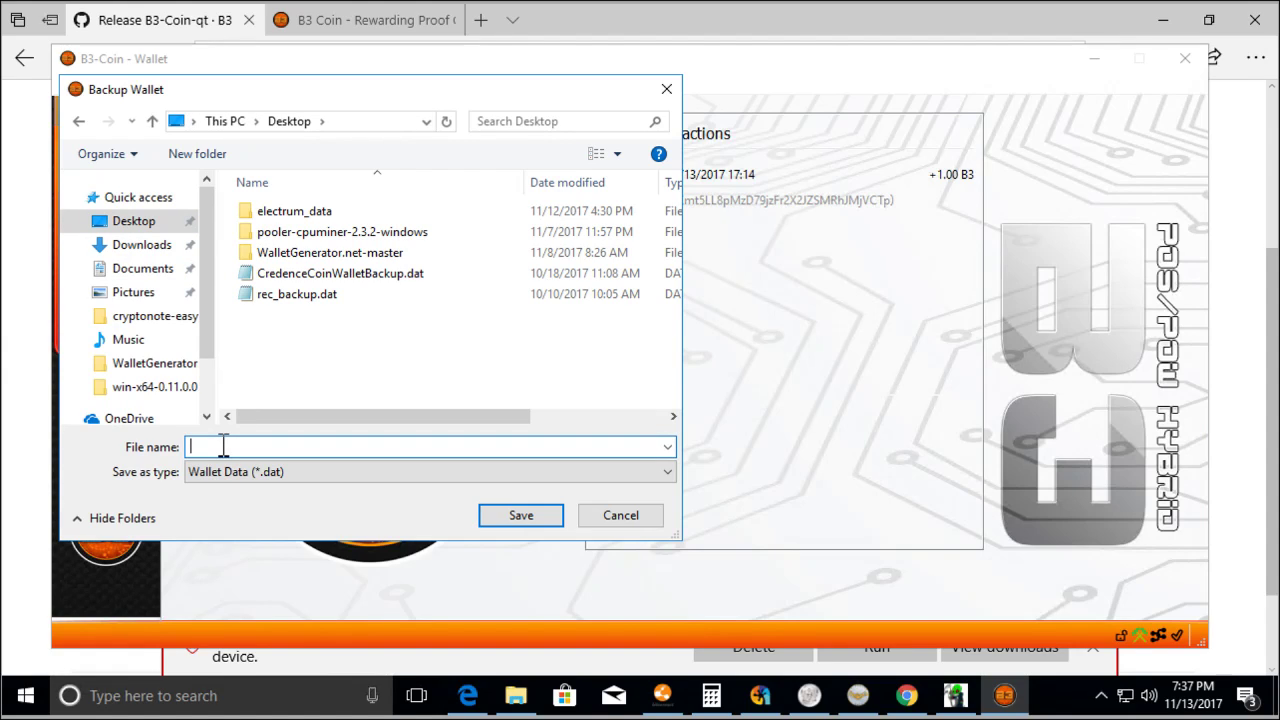
text(b3backup)
click(505, 517)
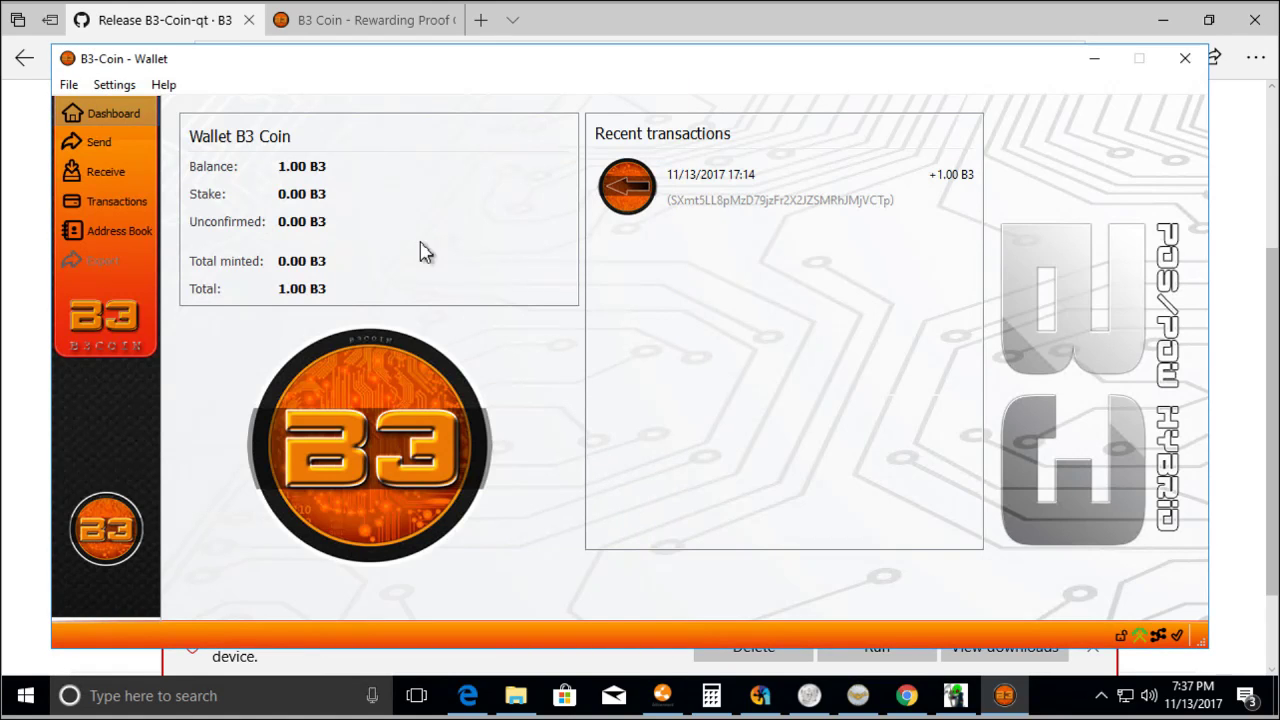
Step: Close the old wallet and run the downloaded b3coin-qt.exe past the SmartScreen warning
click(1185, 58)
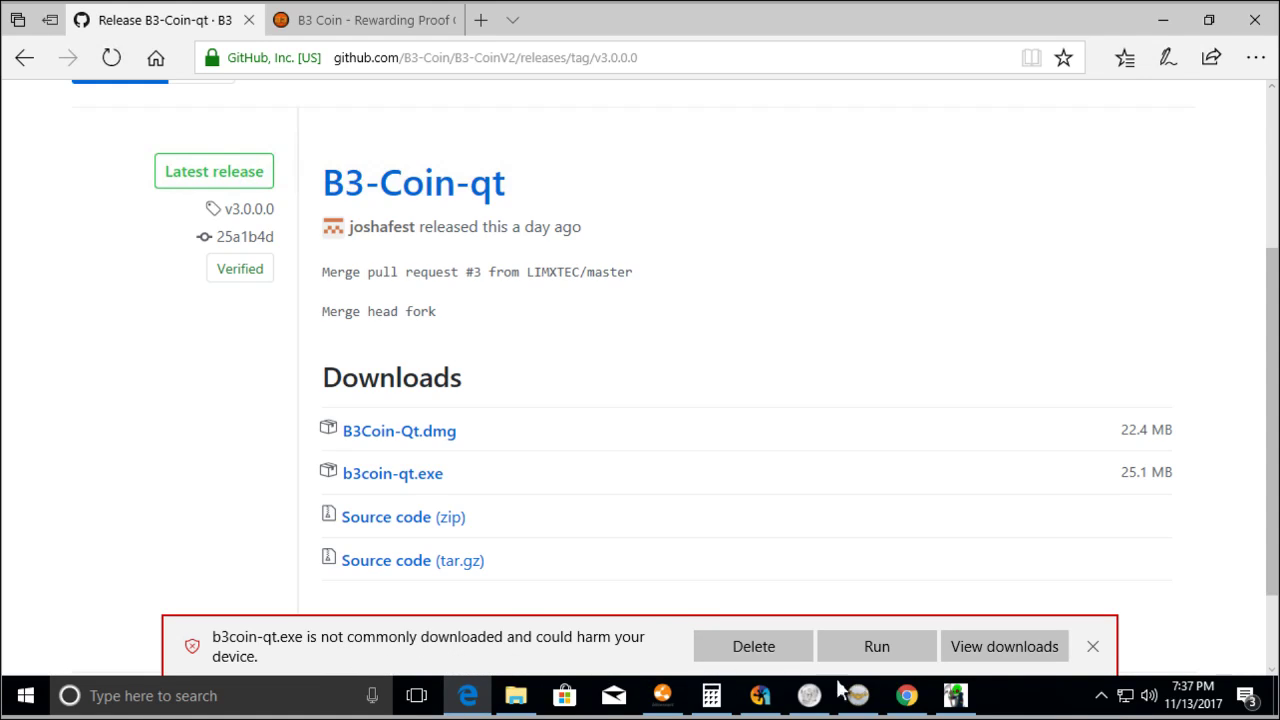
click(887, 660)
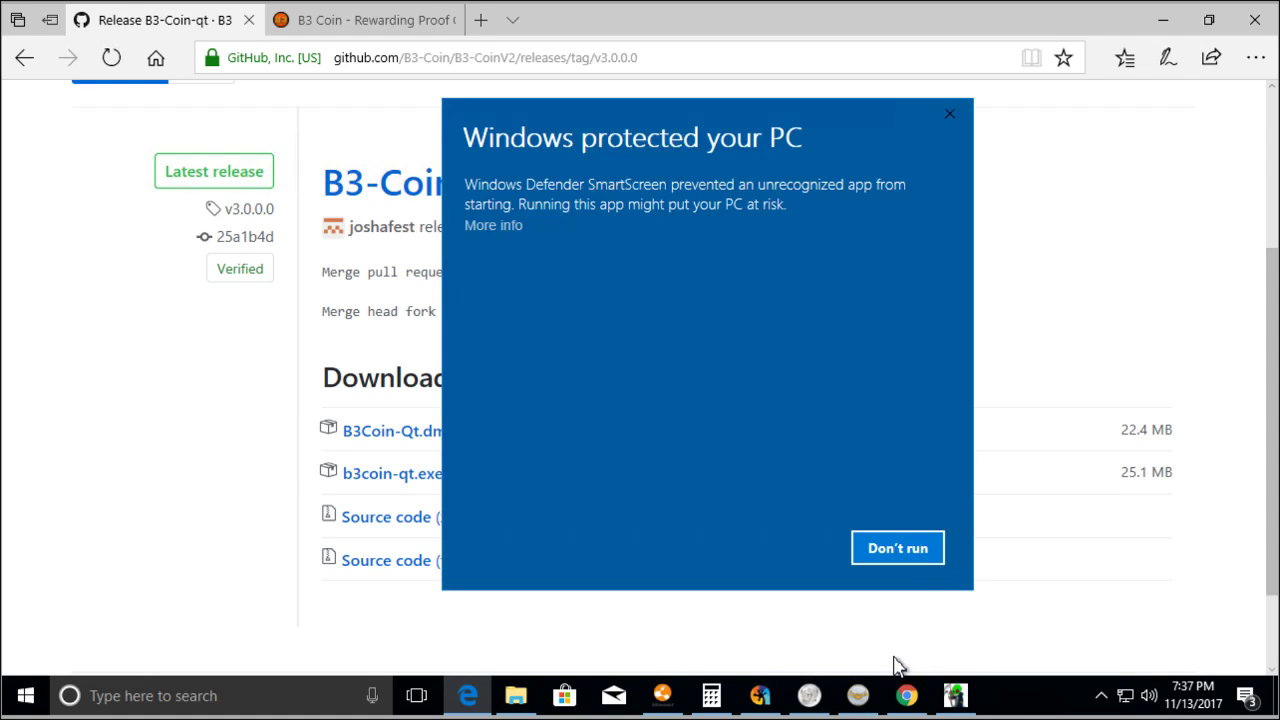
click(485, 226)
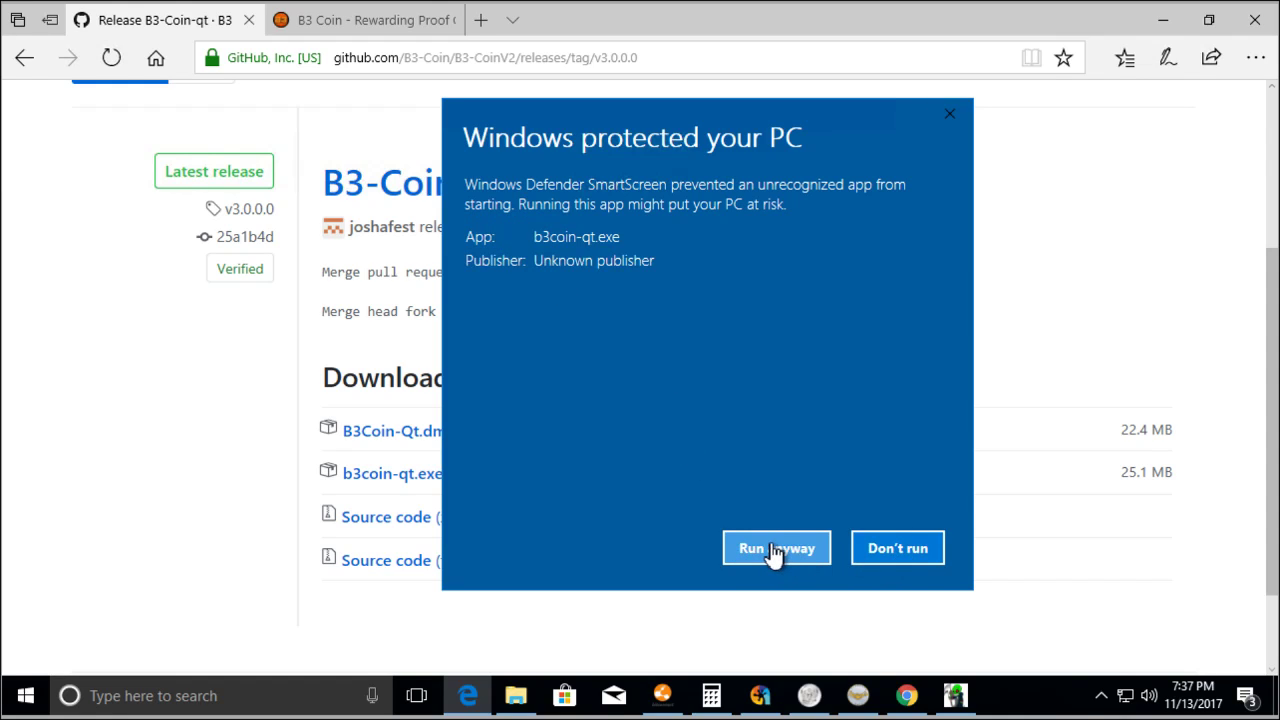
click(947, 115)
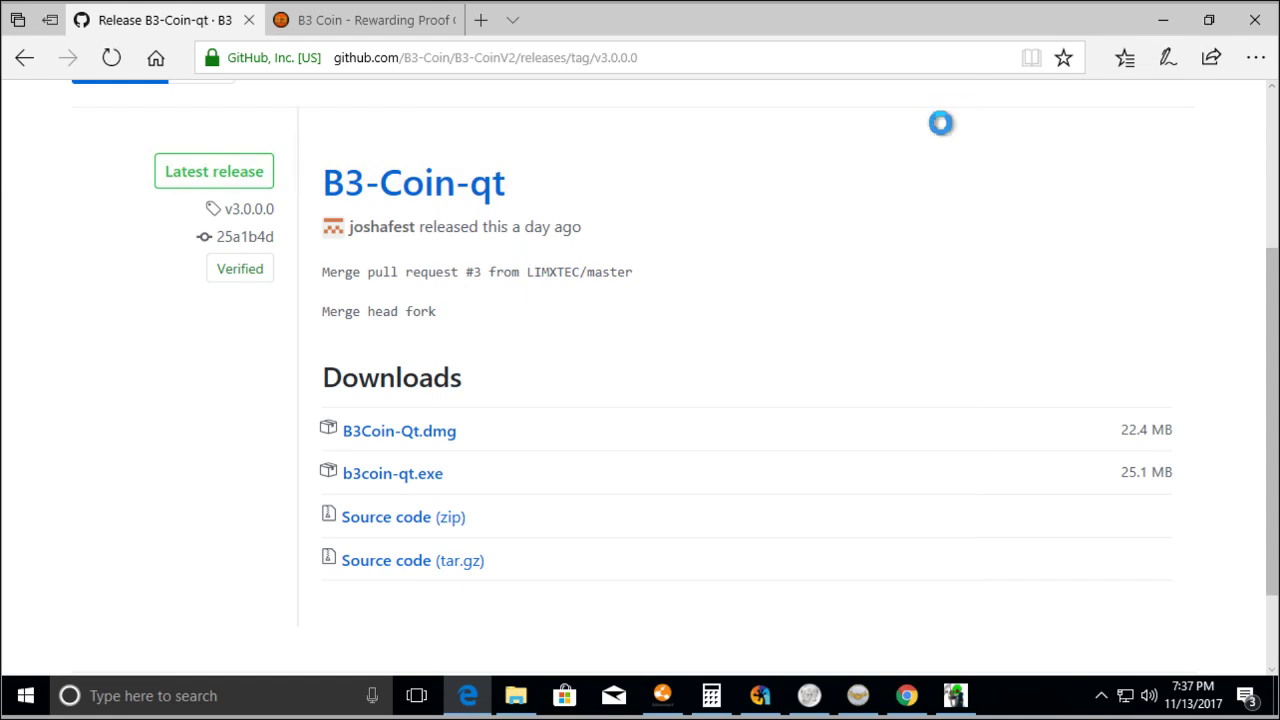
click(1209, 20)
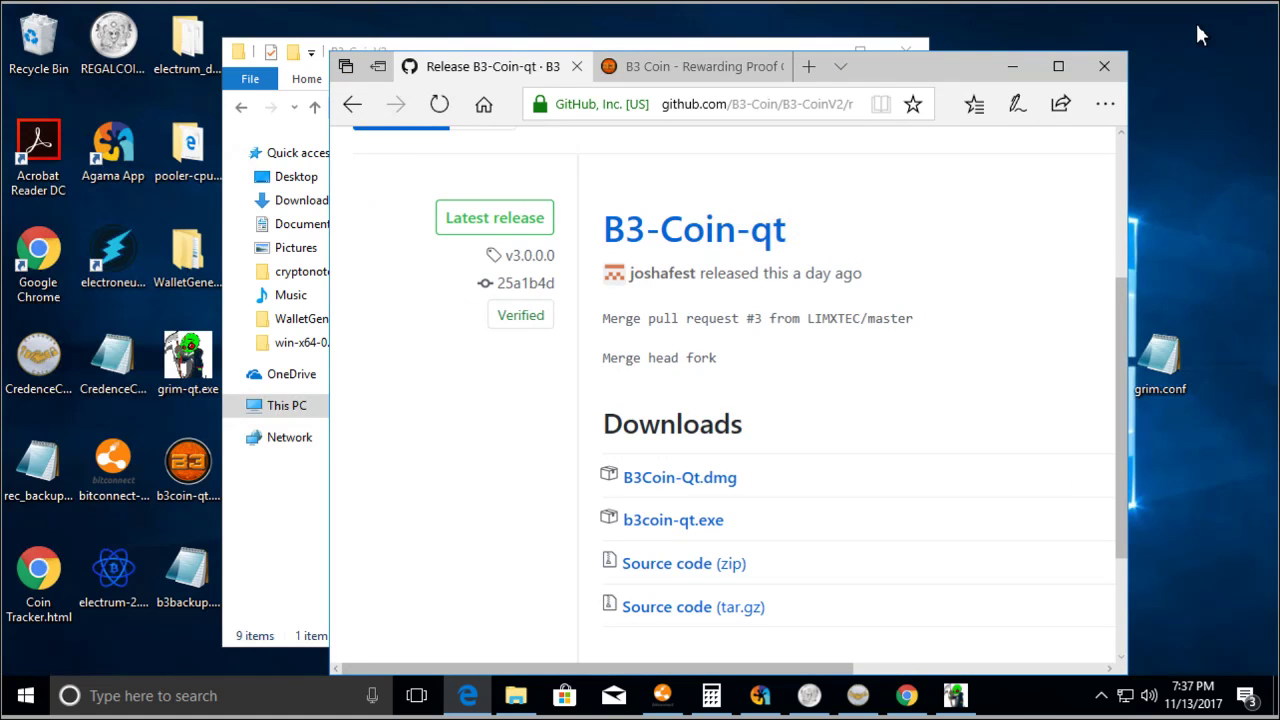
Step: Rename the desktop b3coin-qt.exe to b3coin-qt.exe.old, accepting the extension change
click(178, 500)
click(201, 512)
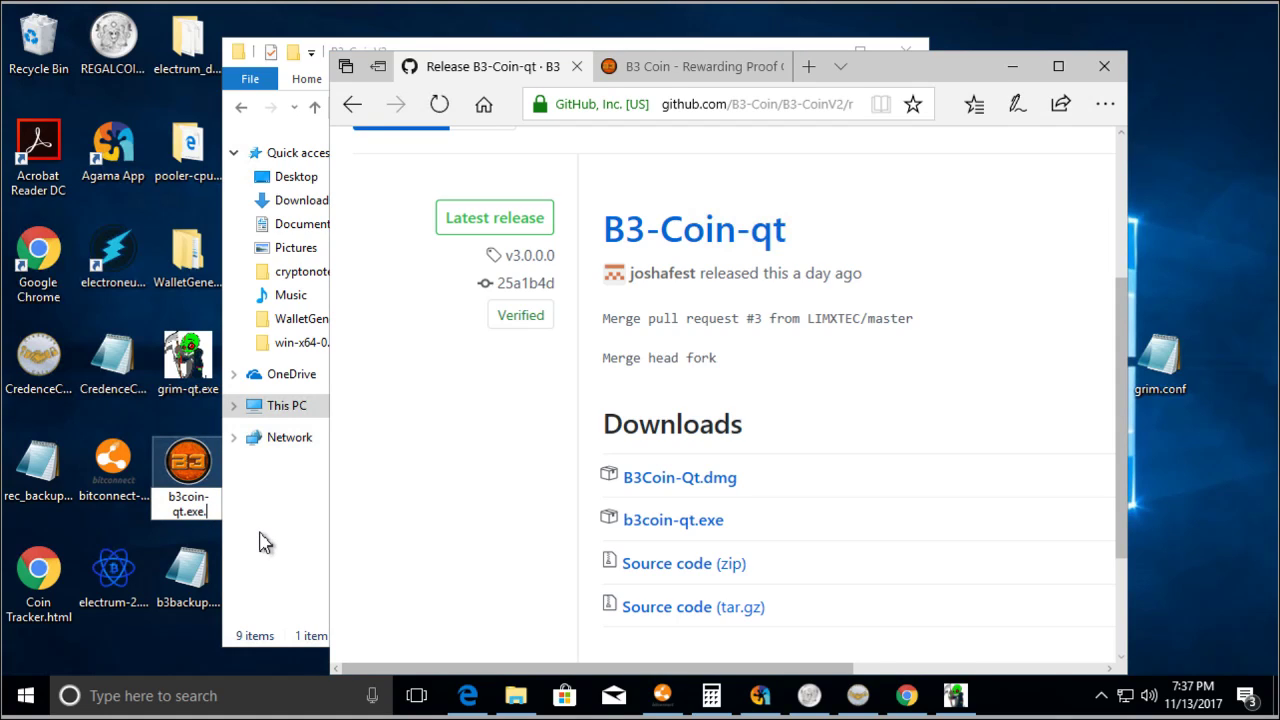
text(old)
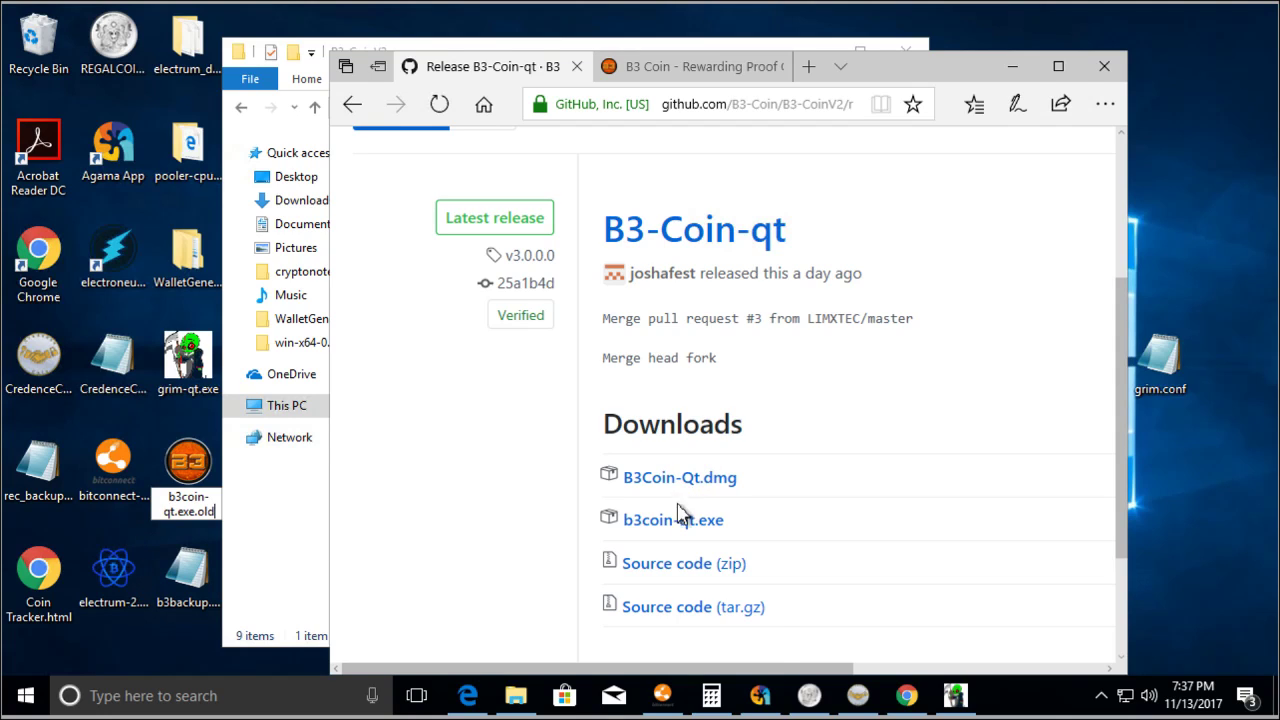
key(Return)
click(724, 360)
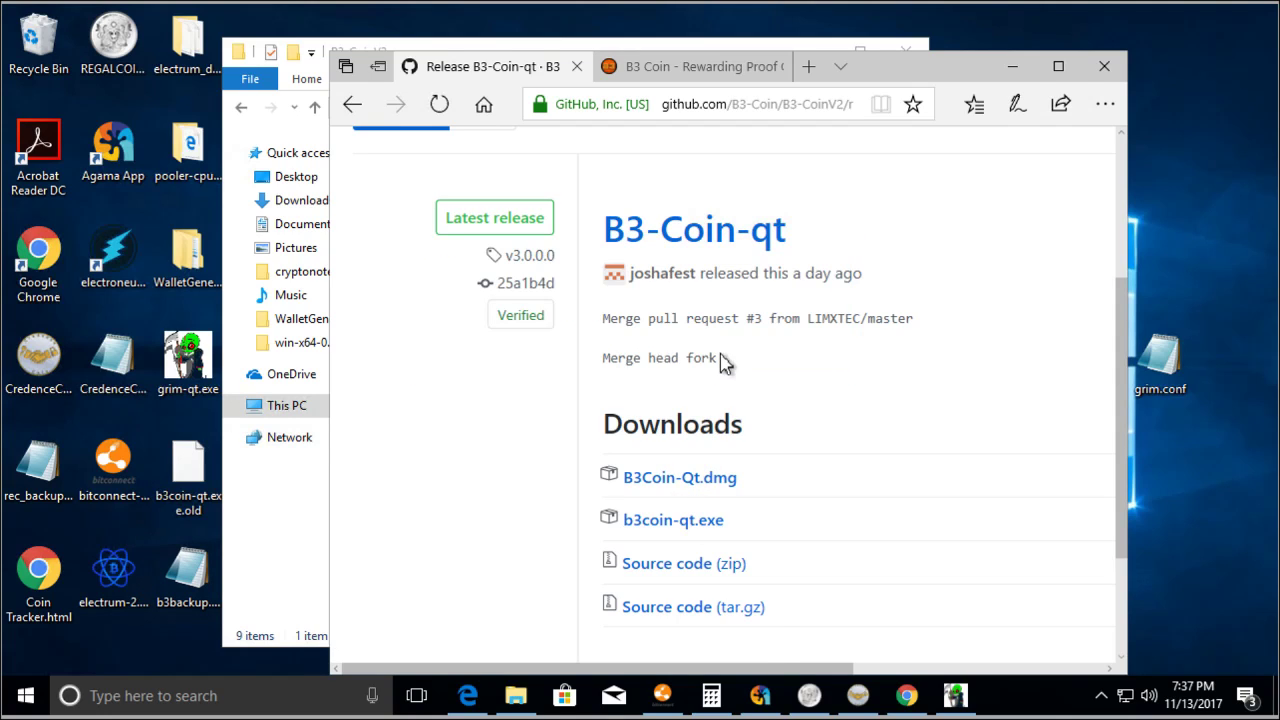
Step: Download and save b3coin-qt.exe from the GitHub release page
click(655, 533)
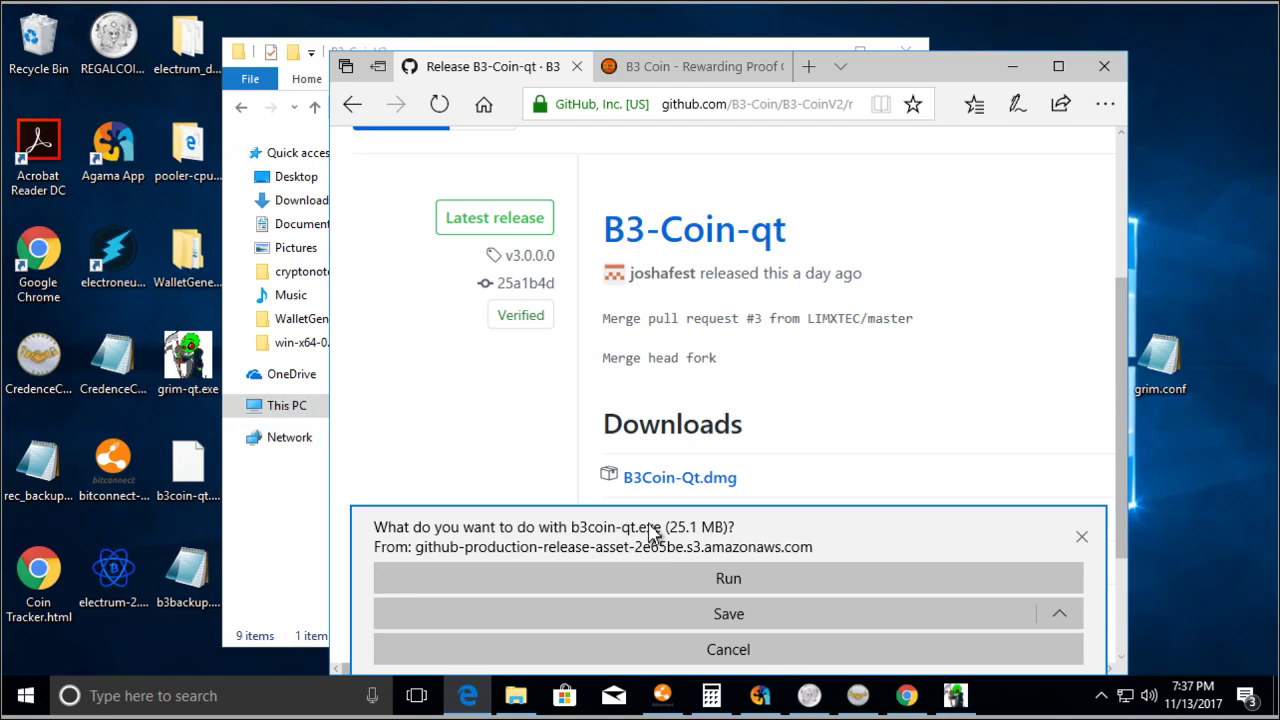
click(694, 612)
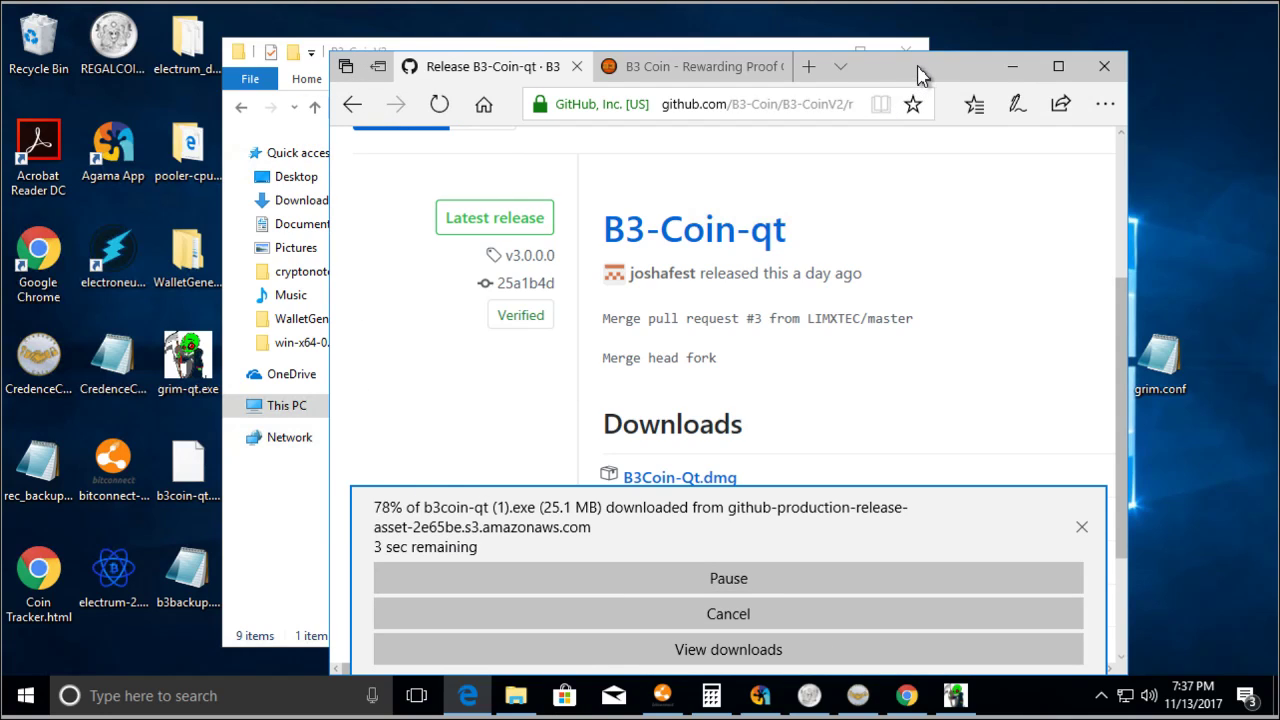
drag(920, 72, 1022, 56)
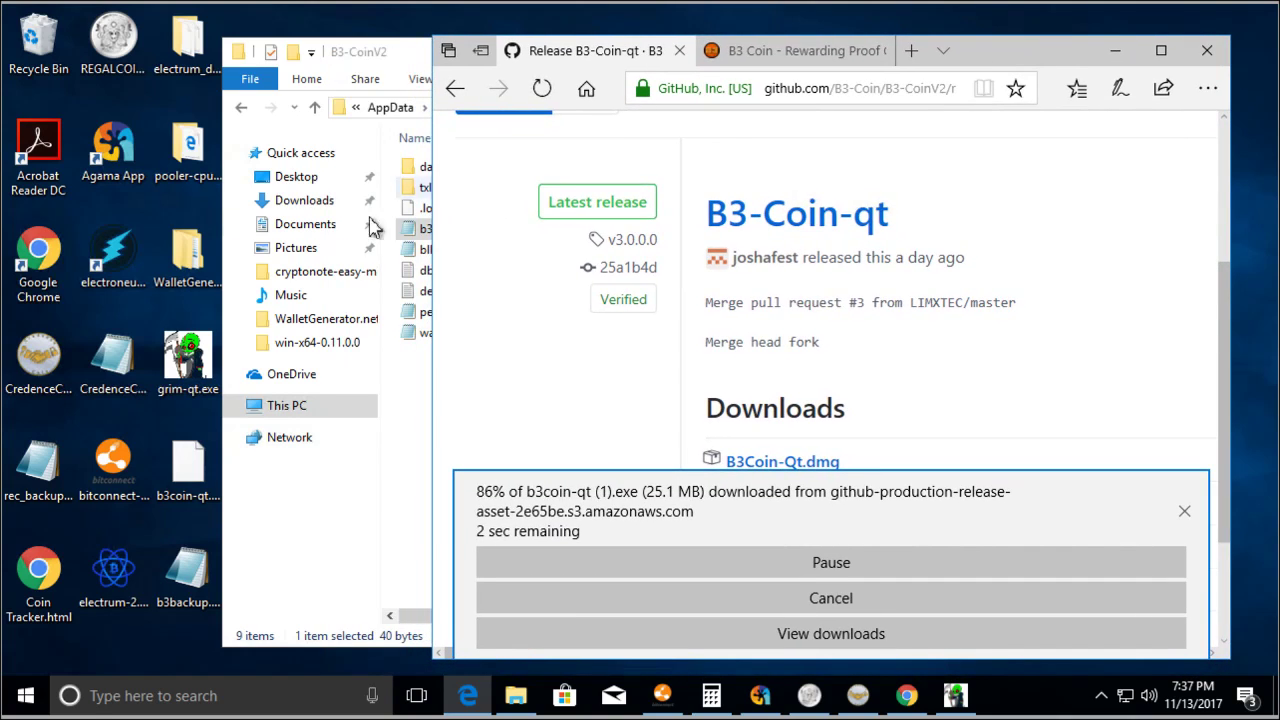
Step: Move b3coin-qt.exe from the Downloads folder onto the desktop
click(300, 202)
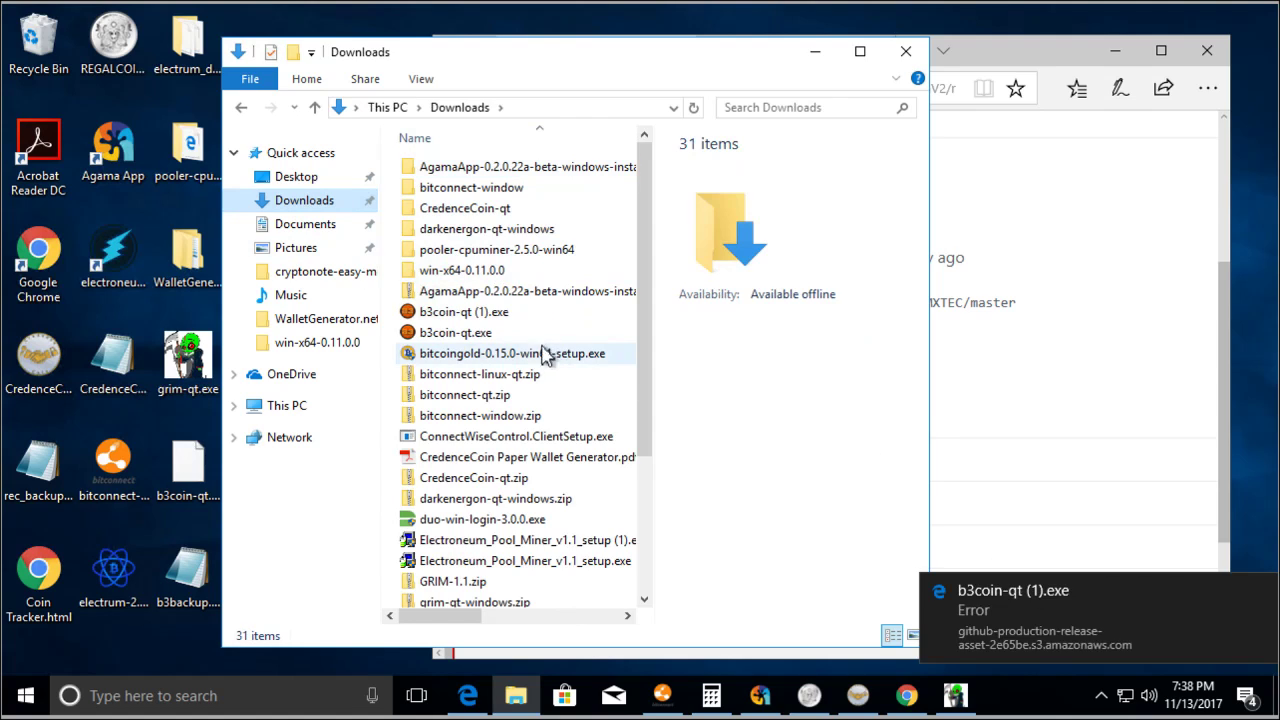
click(468, 334)
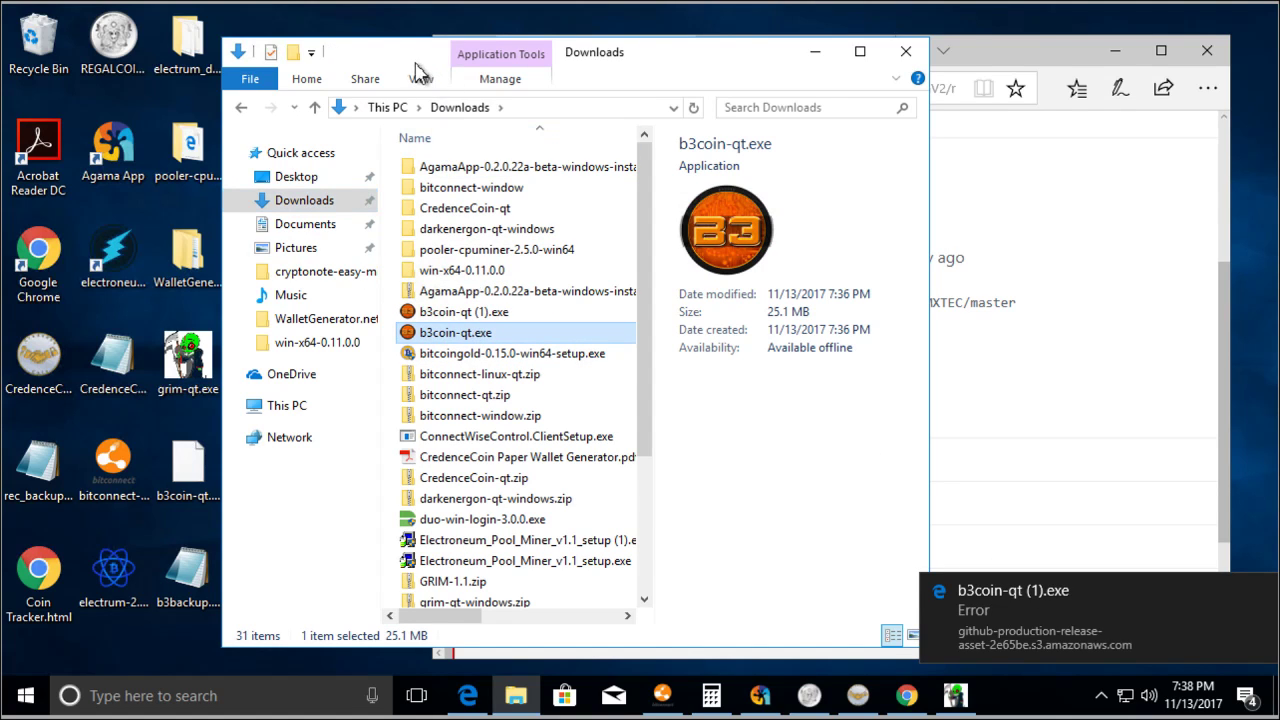
drag(417, 66, 757, 93)
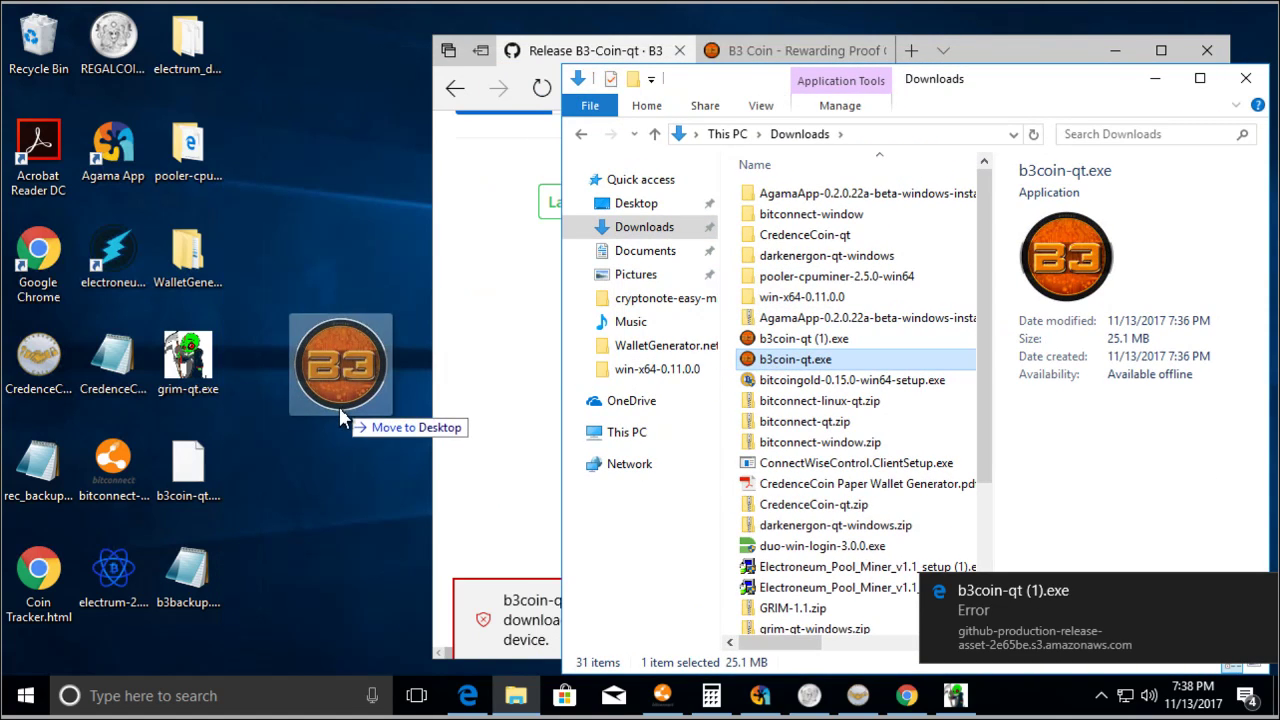
drag(770, 368, 340, 410)
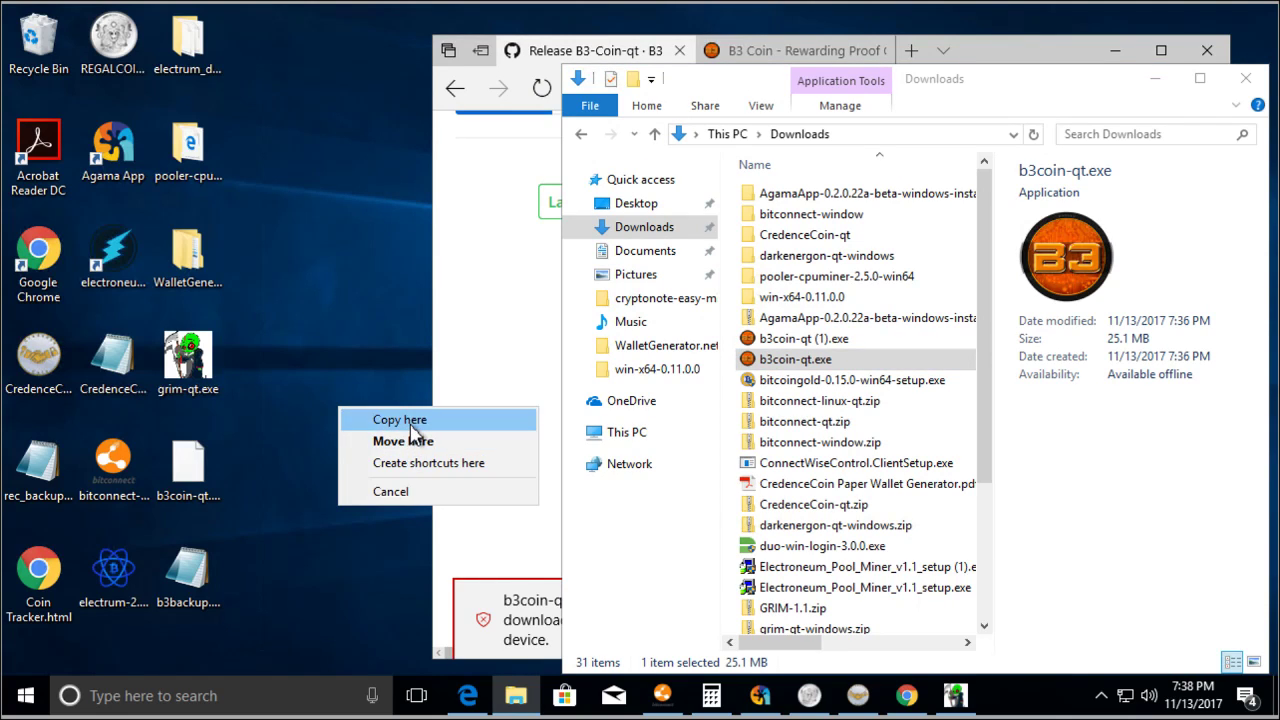
click(410, 441)
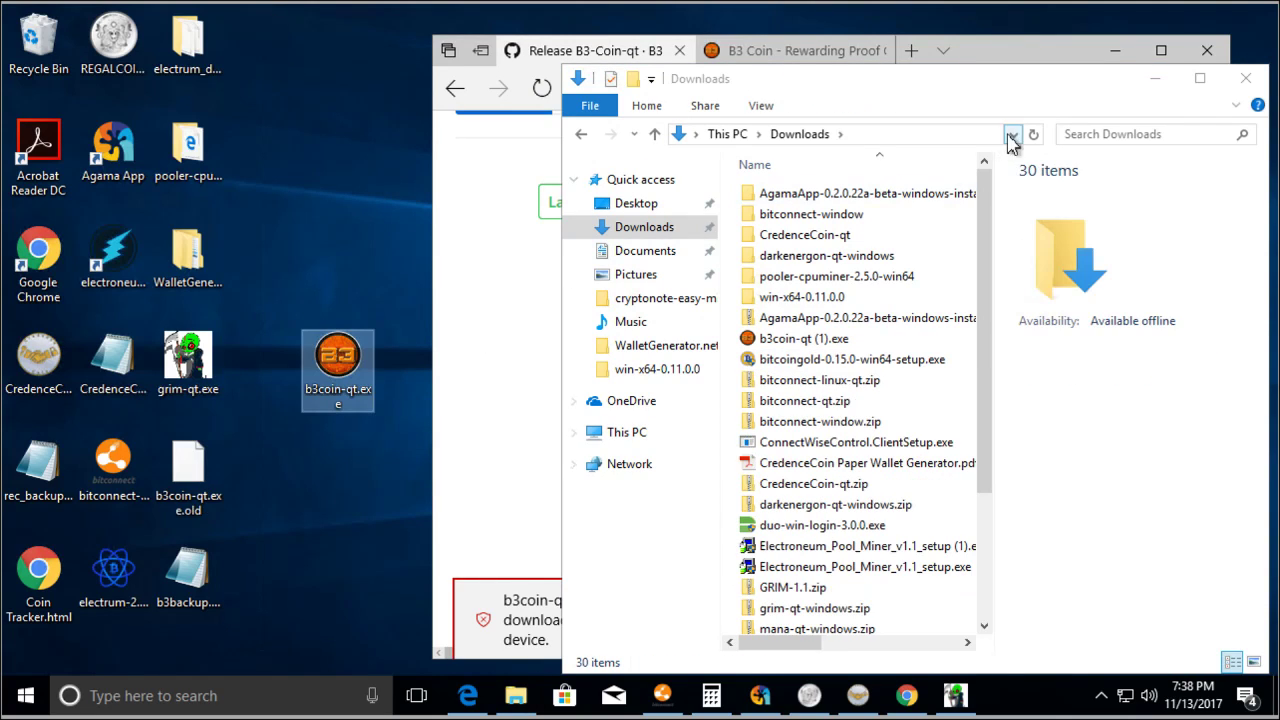
Step: Launch the new b3coin-qt.exe from the desktop, letting it run past SmartScreen
click(1244, 79)
click(360, 395)
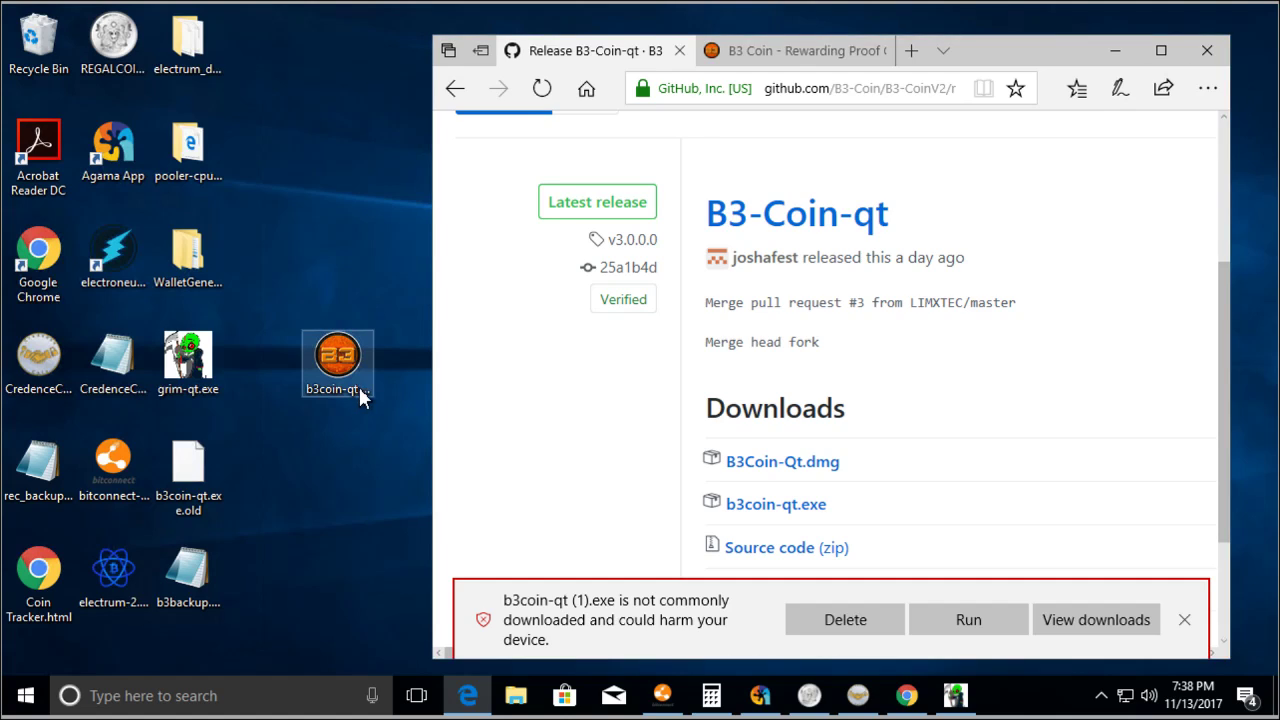
click(1184, 620)
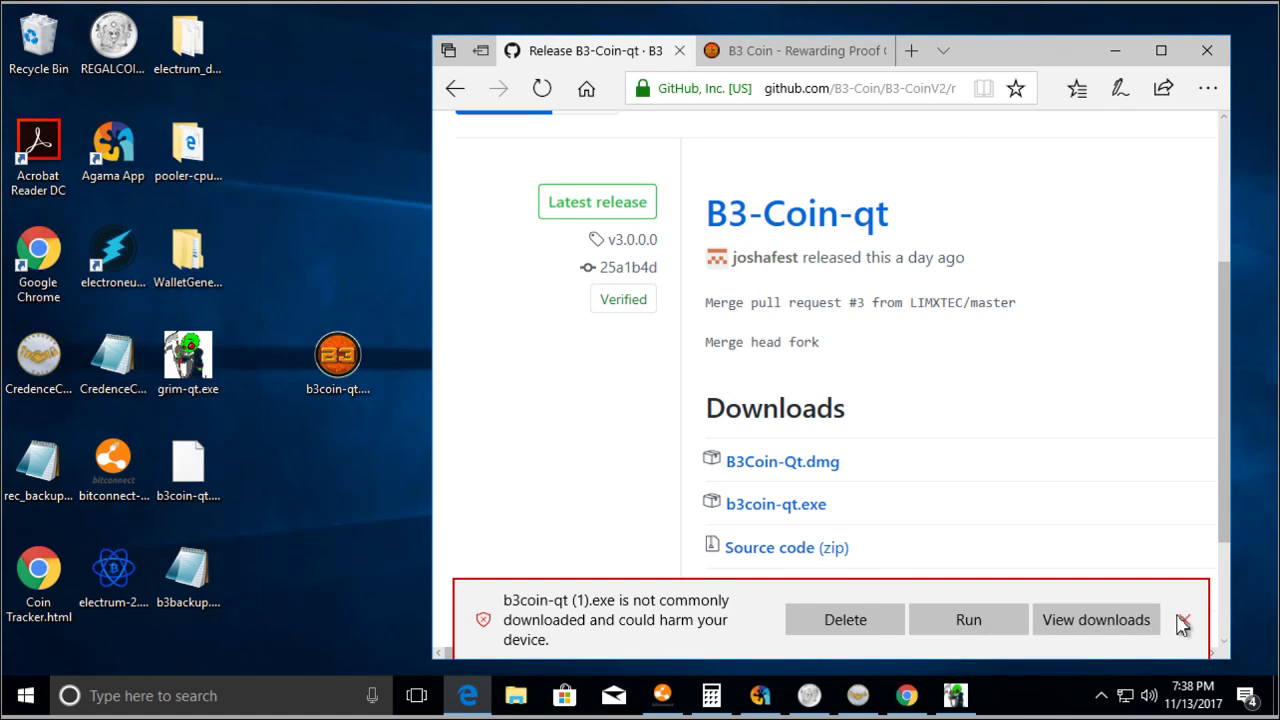
double_click(346, 368)
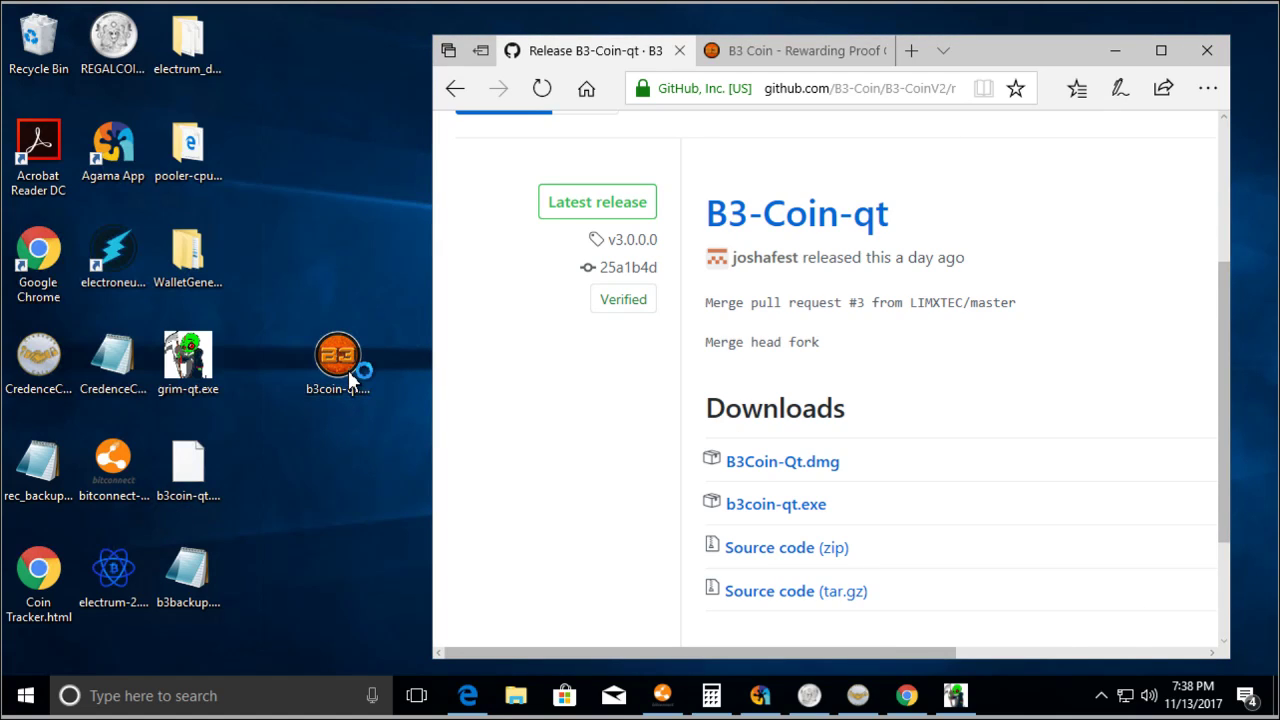
click(492, 226)
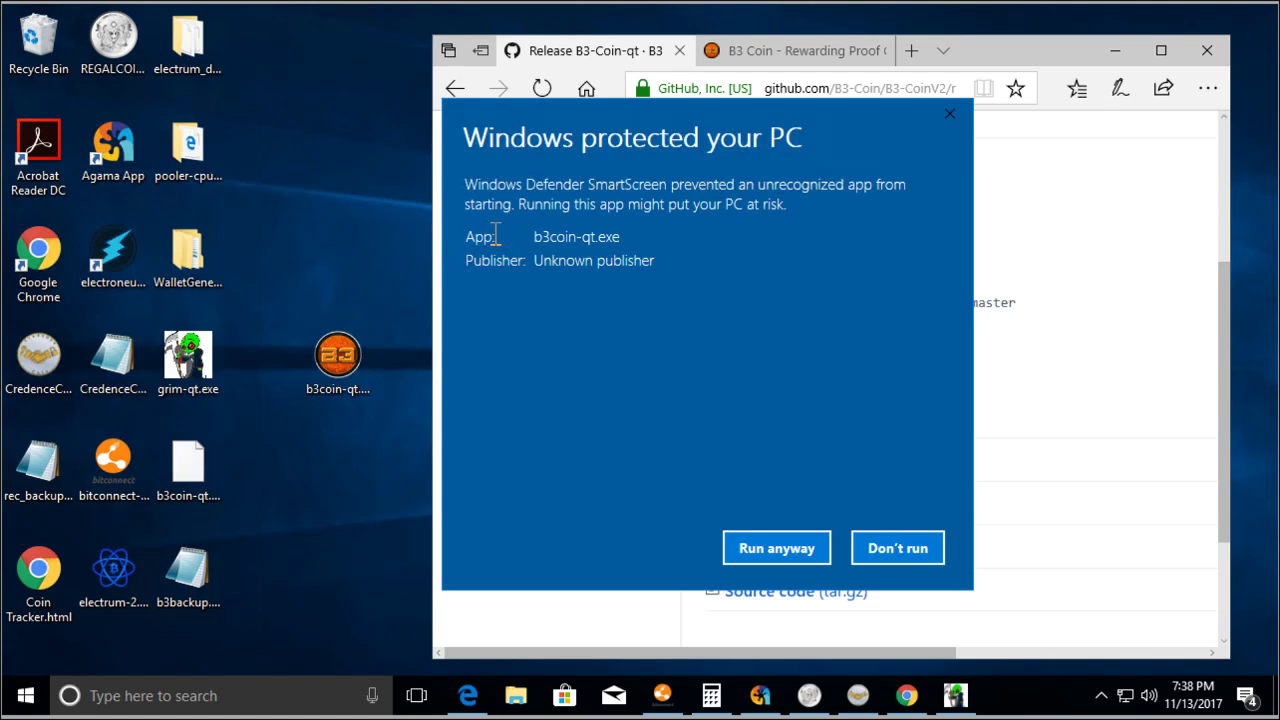
click(777, 556)
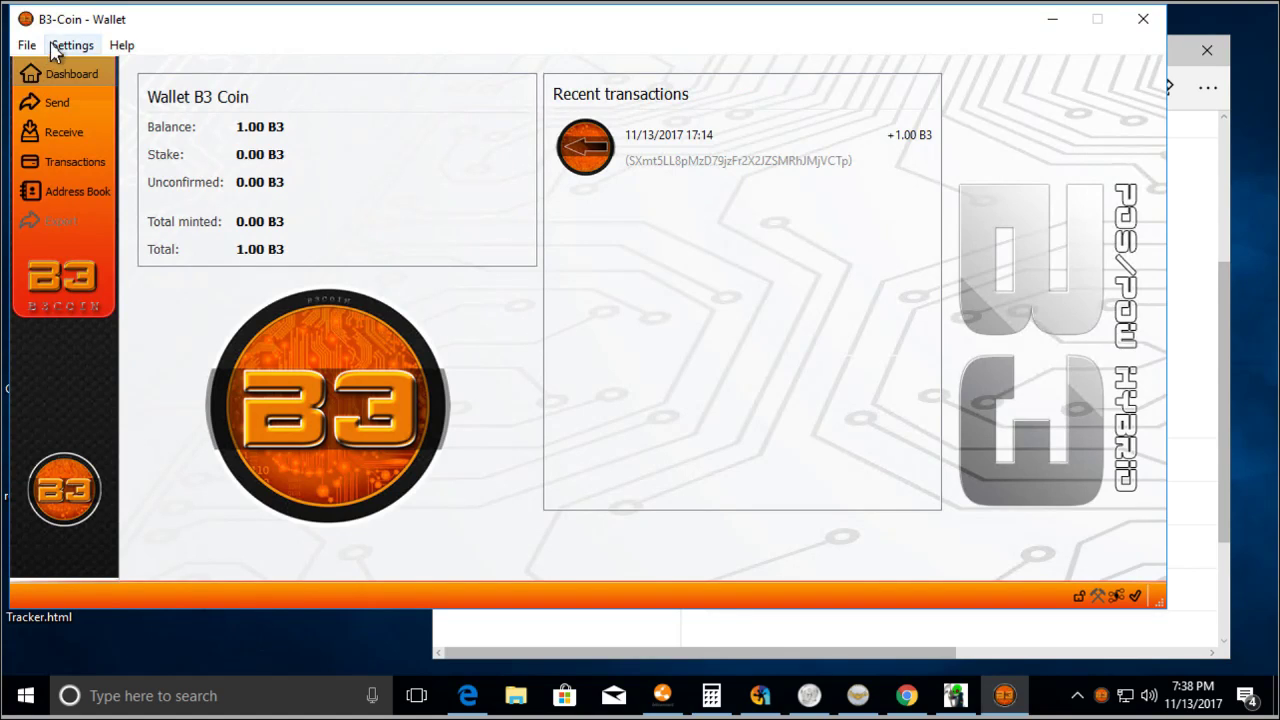
Step: View the Qt version under Help and glance at the Settings menu without changes
click(121, 45)
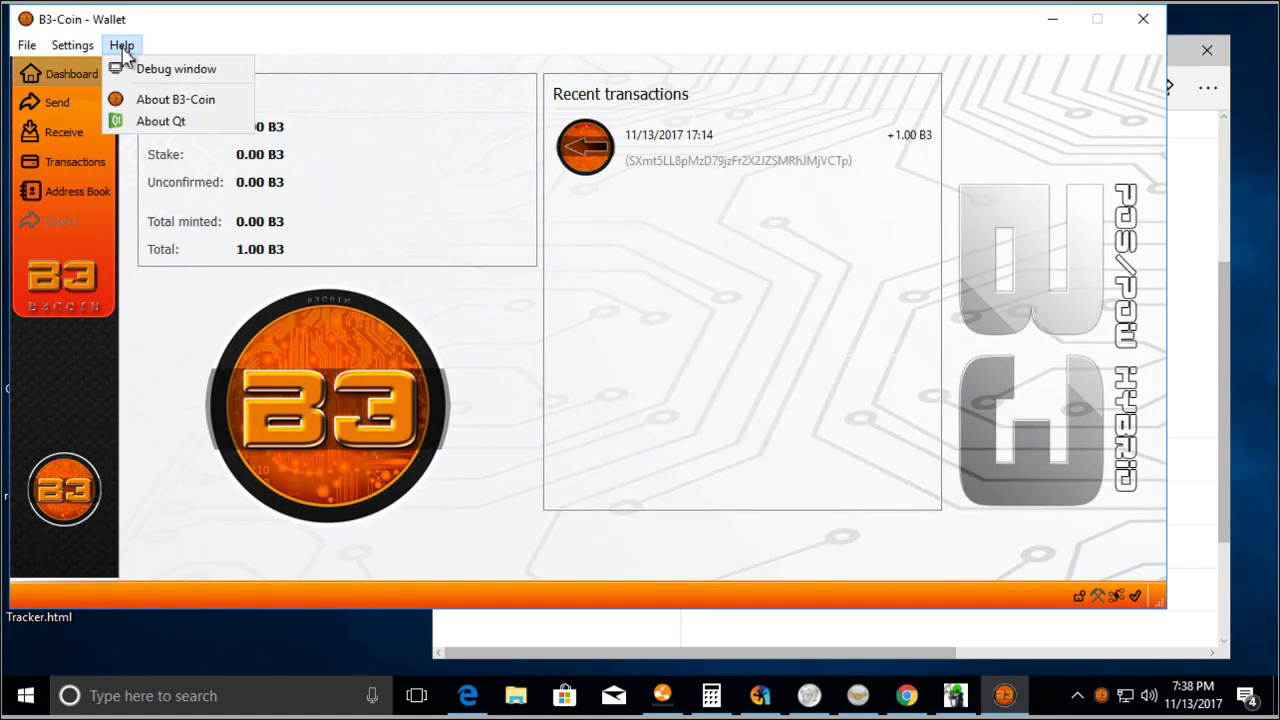
click(166, 125)
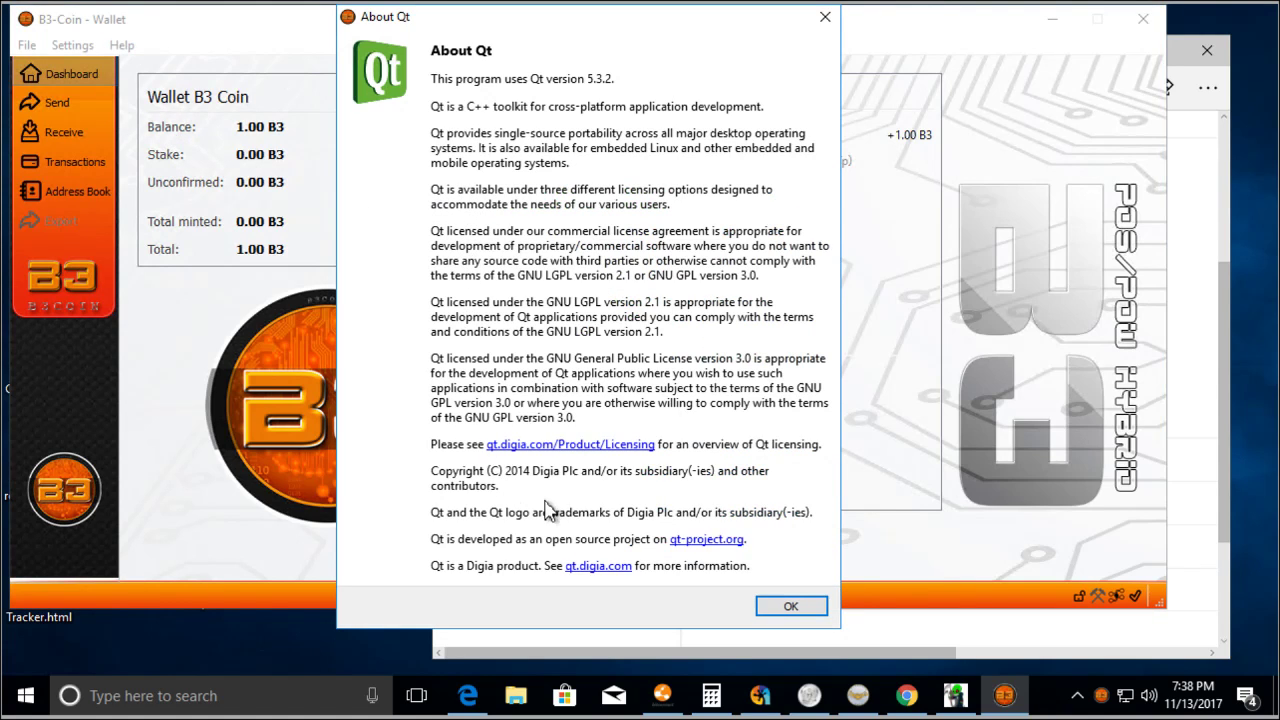
click(782, 607)
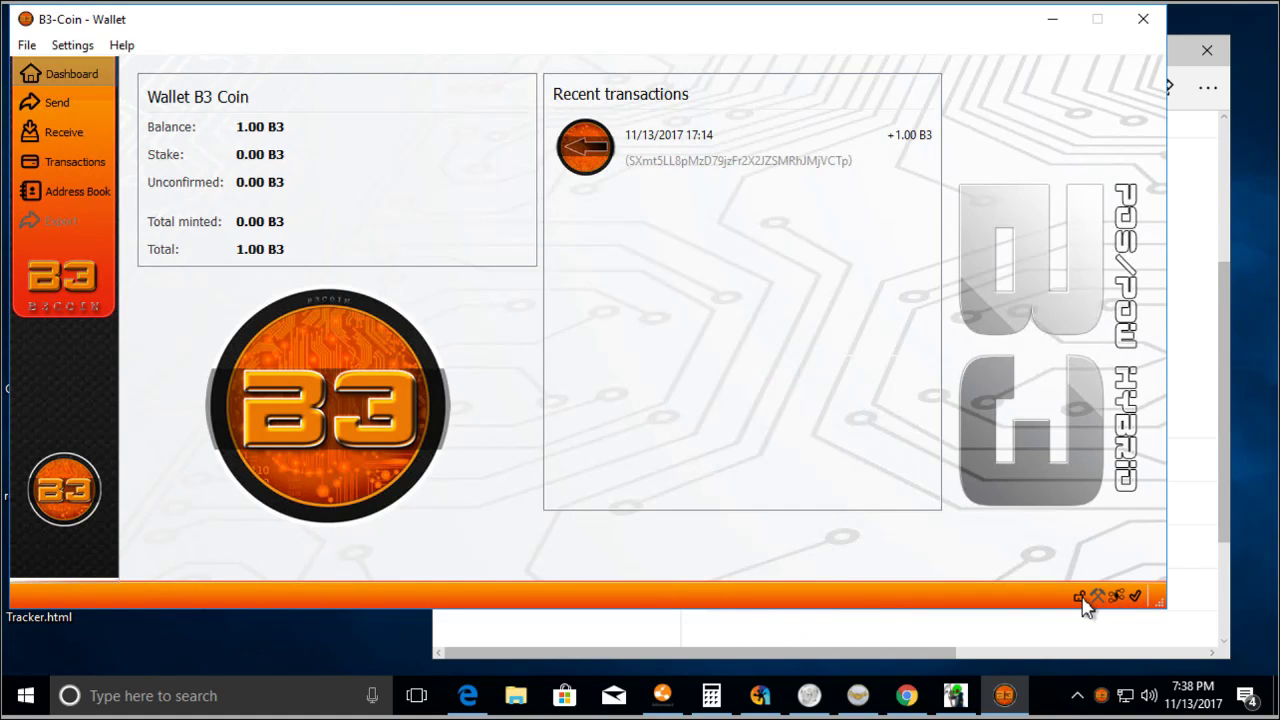
mouse_move(1098, 596)
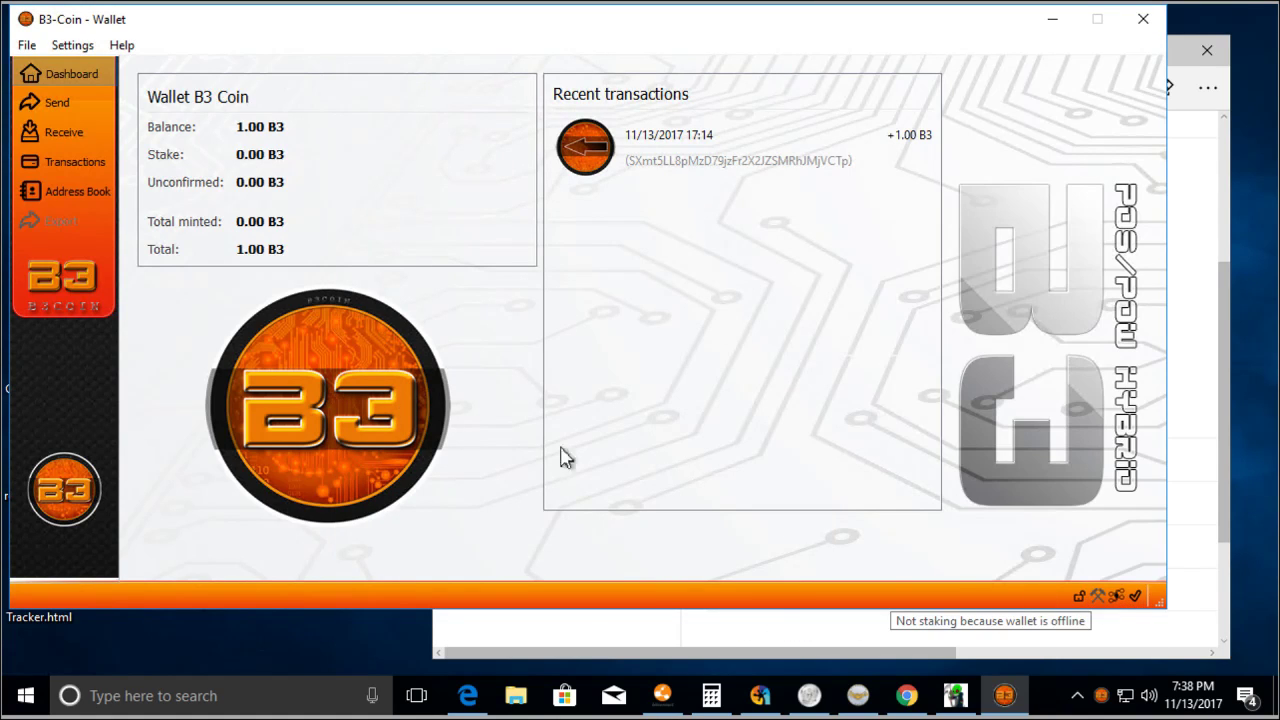
click(74, 47)
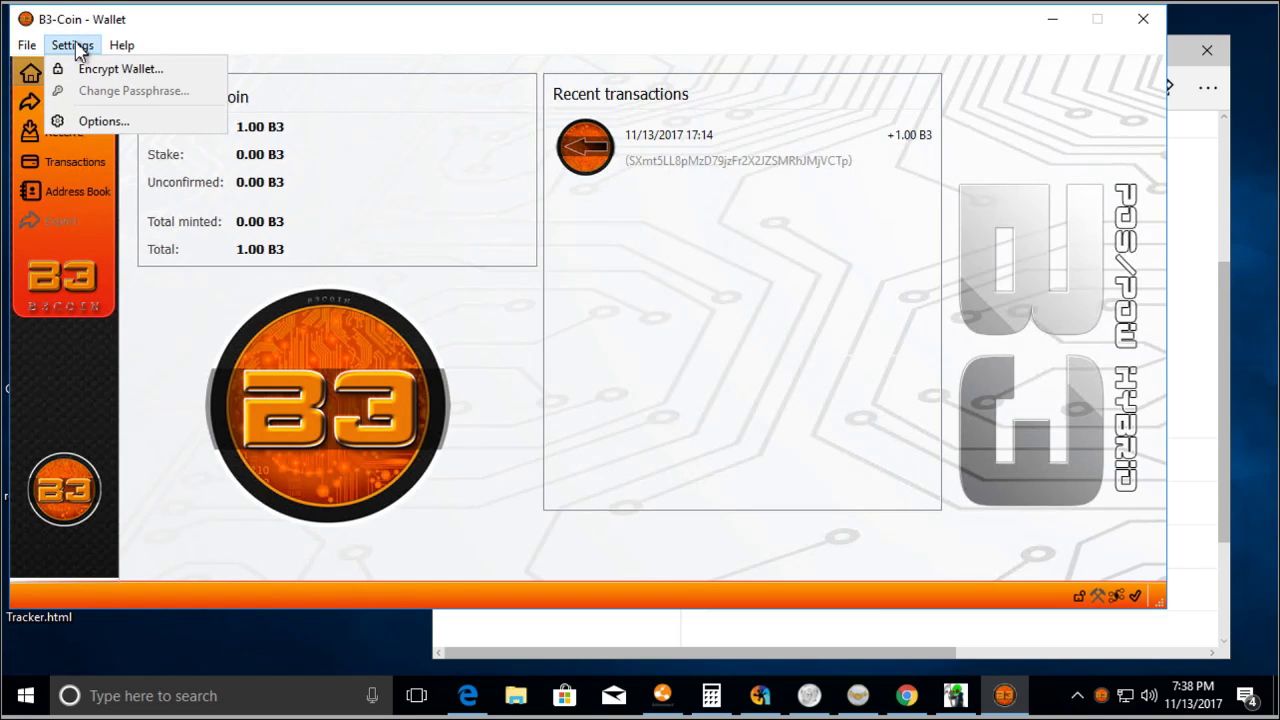
click(244, 32)
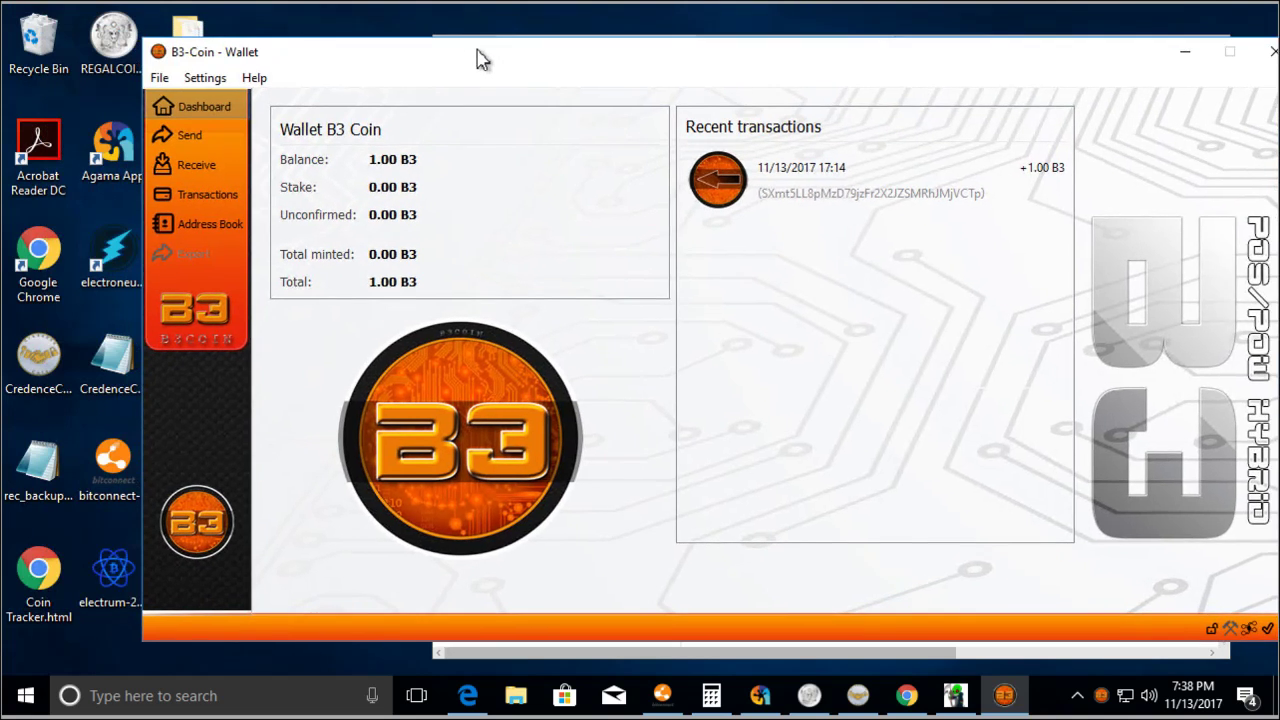
Step: Drag the wallet window so it sits fully on screen
drag(344, 26, 536, 64)
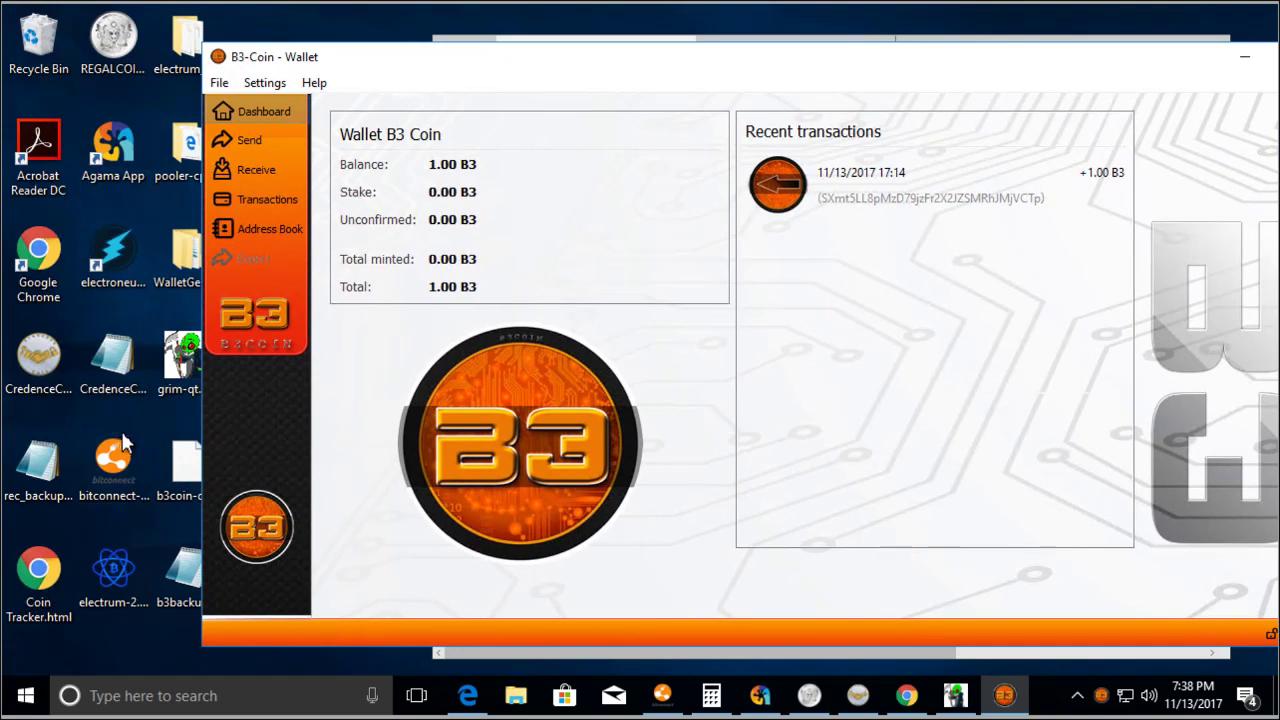
drag(345, 62, 451, 63)
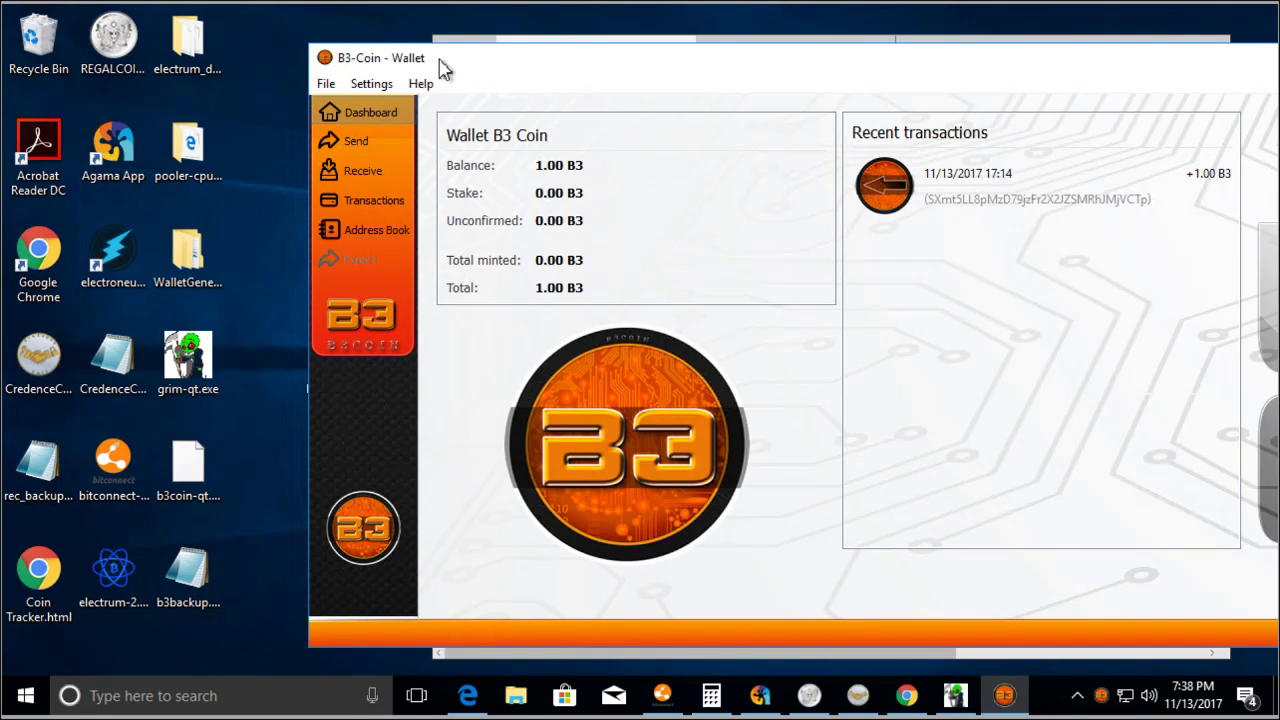
drag(443, 64, 243, 57)
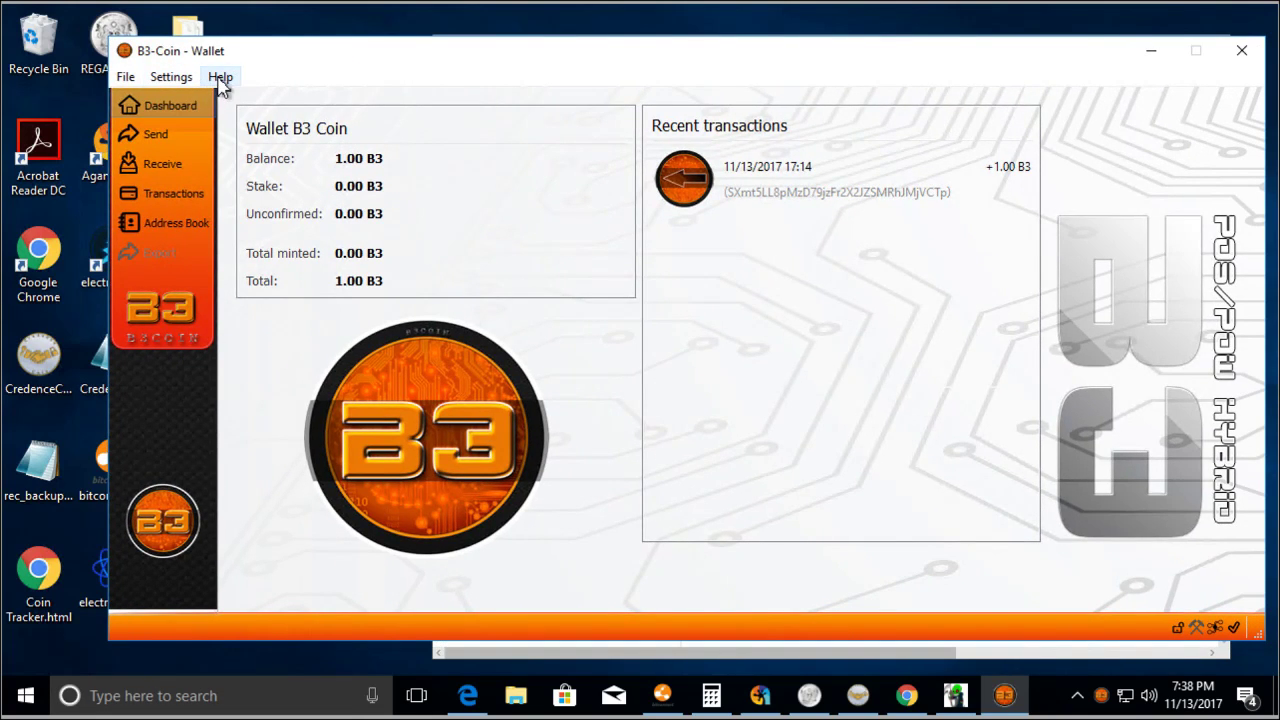
click(221, 80)
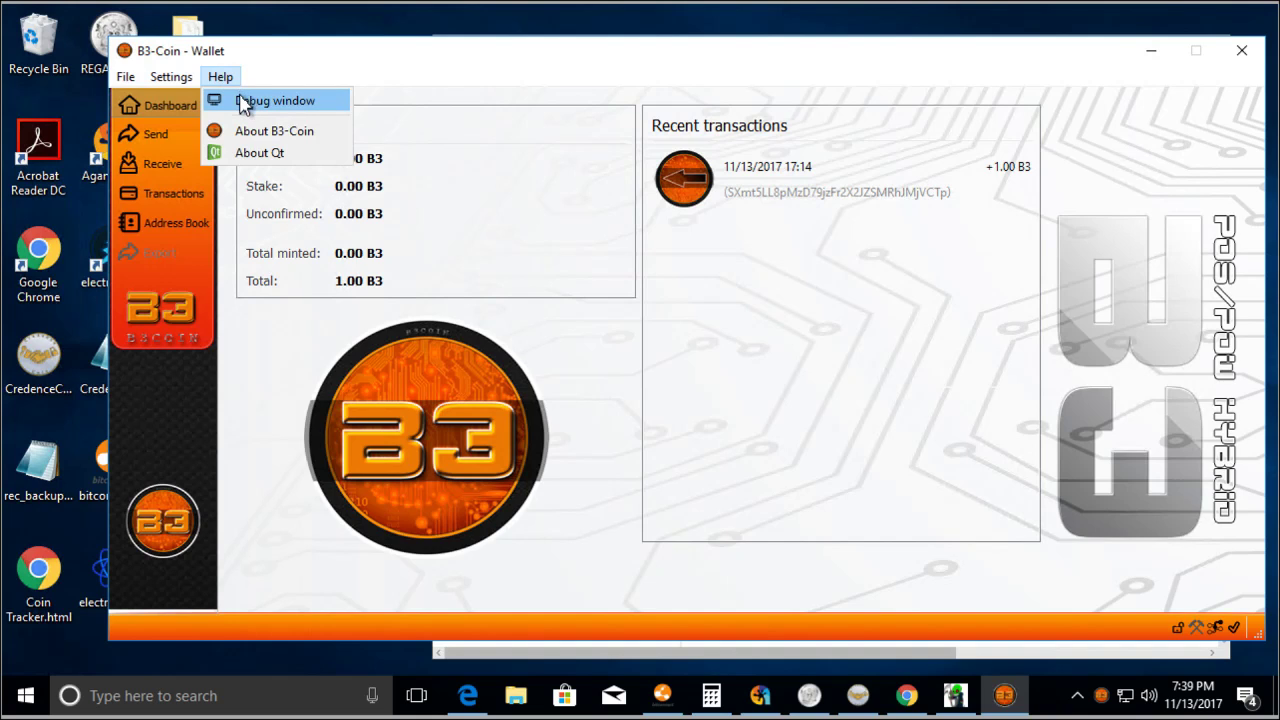
click(243, 101)
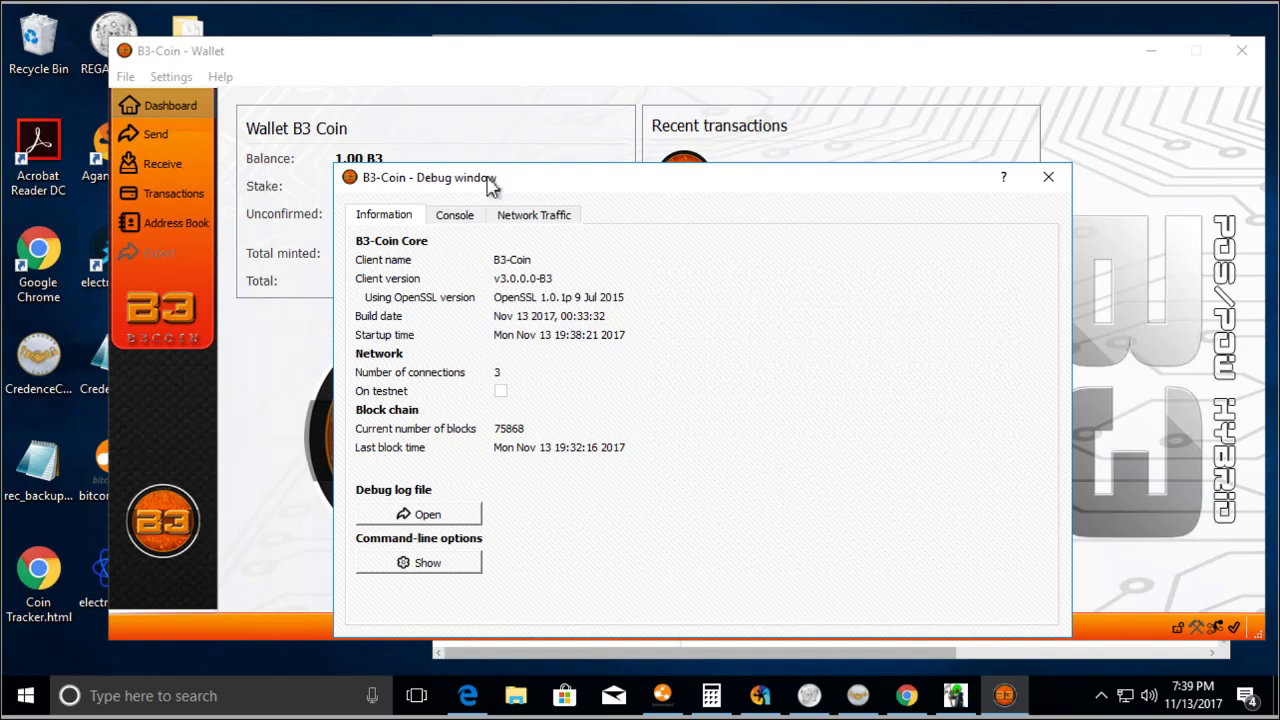
click(1048, 178)
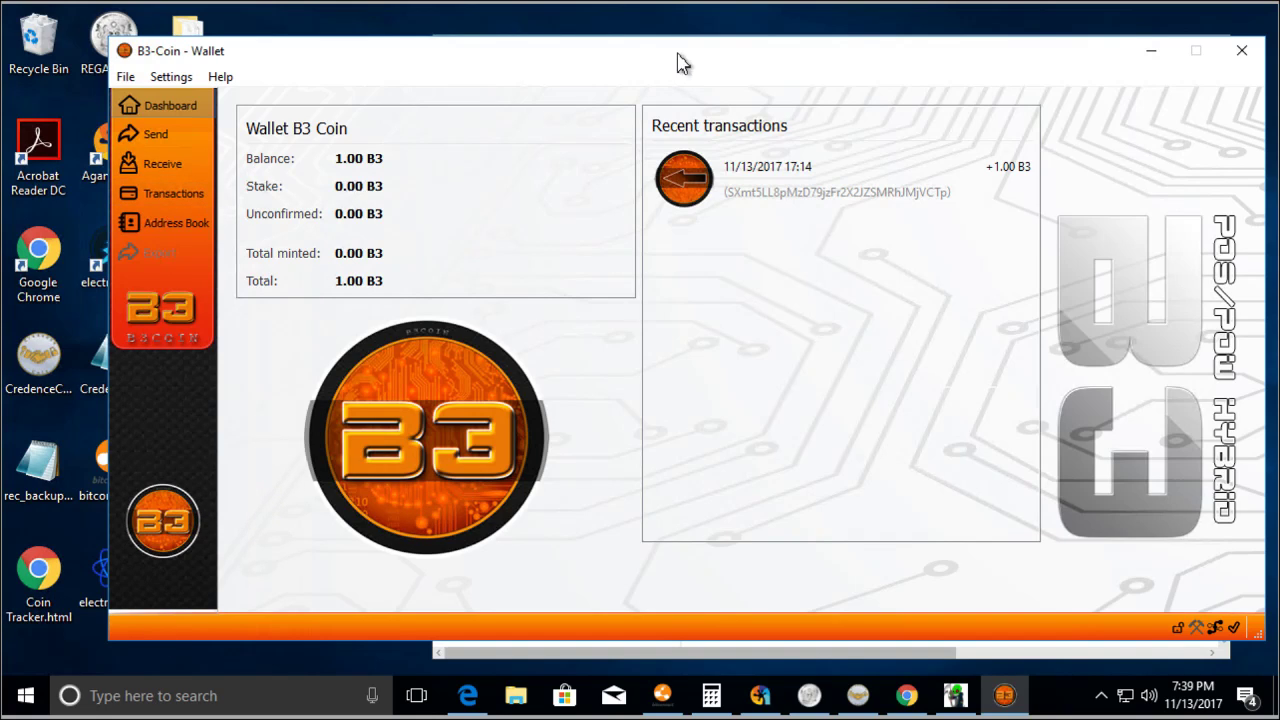
drag(677, 62, 640, 62)
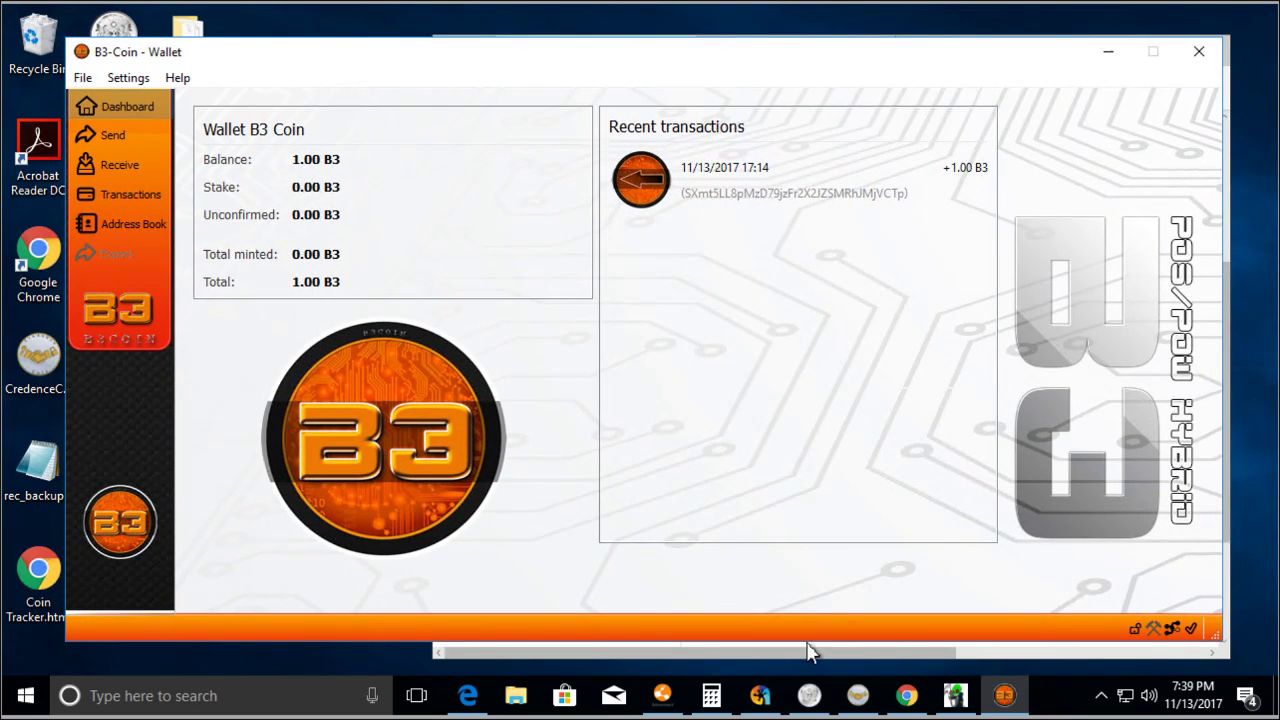
Step: Search for %appdata% to open the Roaming folder in File Explorer
click(732, 654)
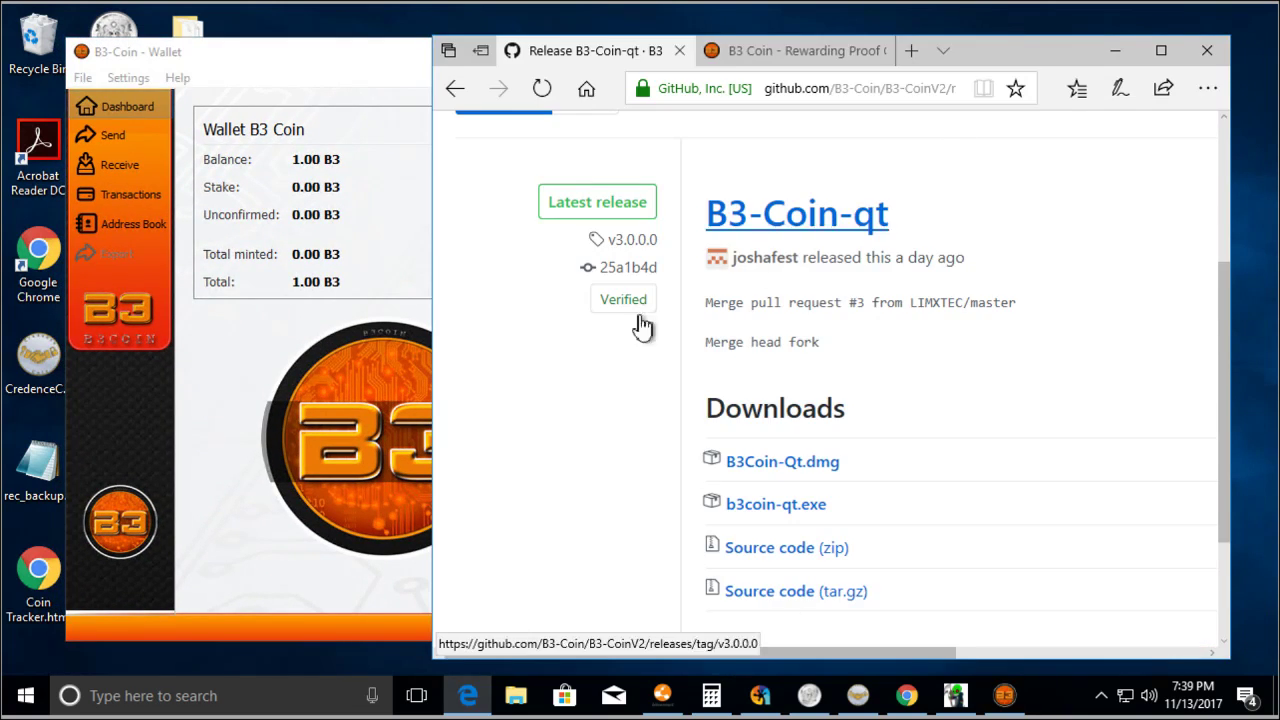
click(214, 698)
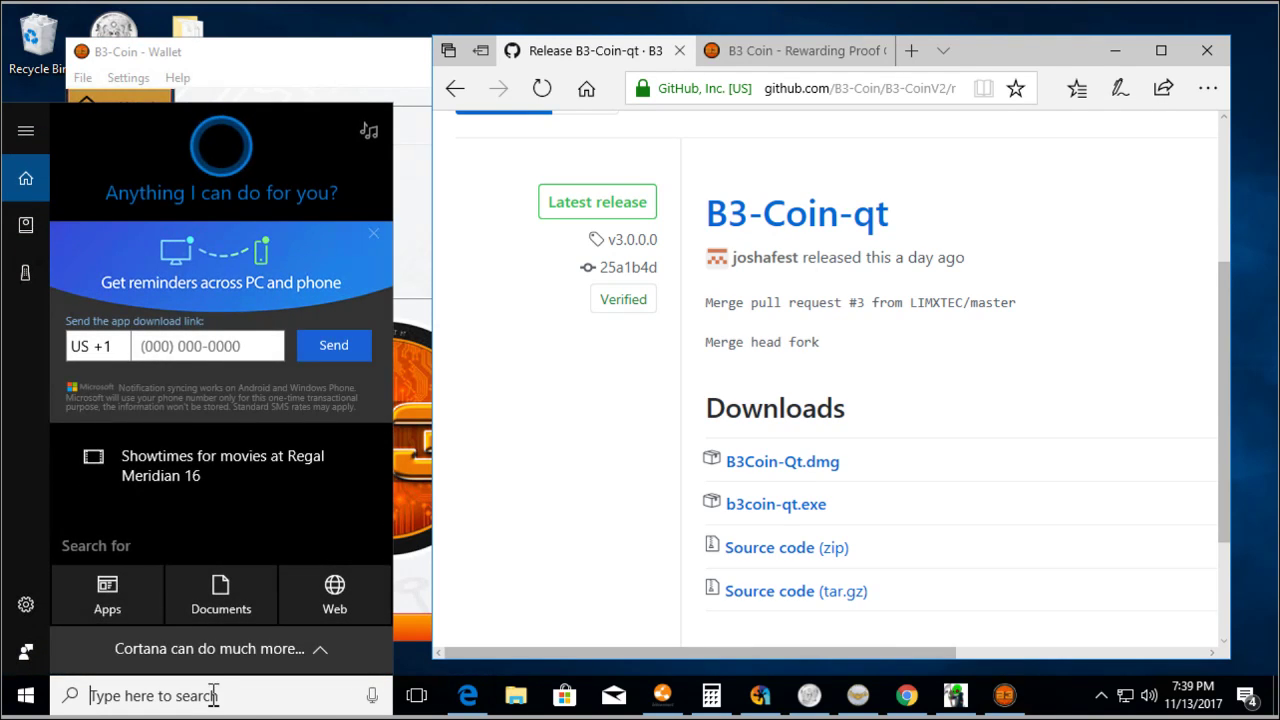
text(%)
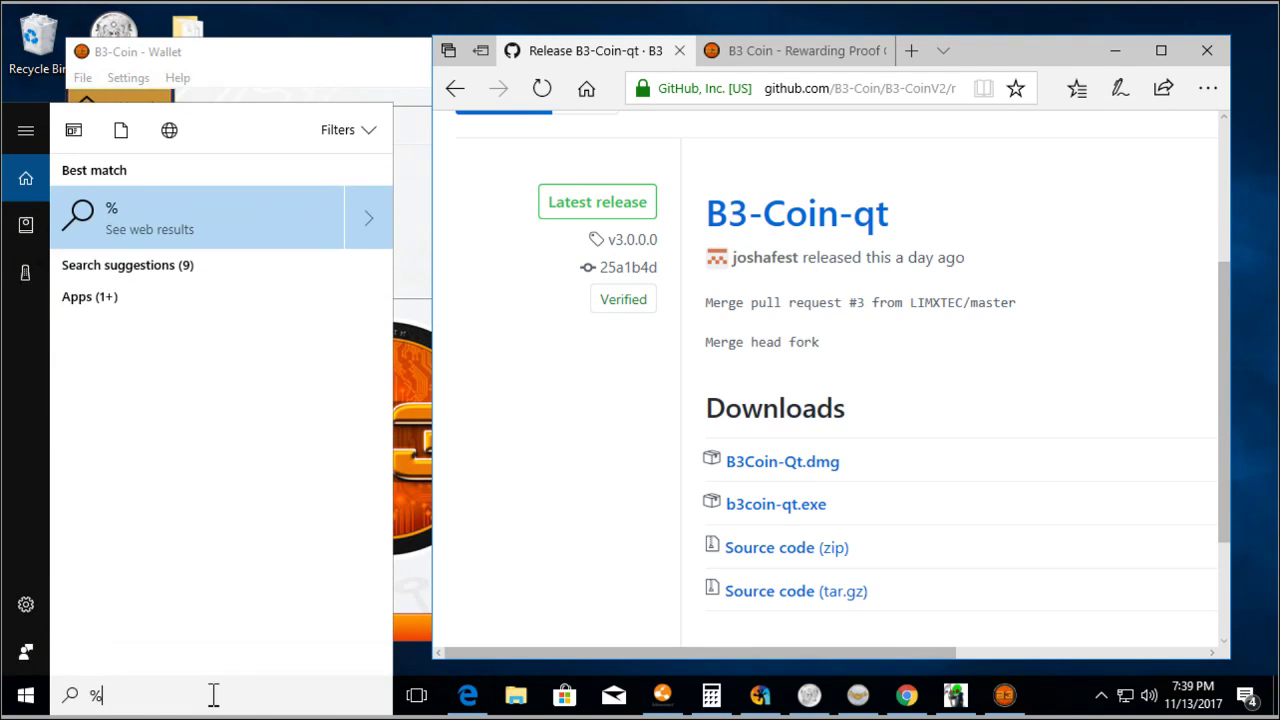
text(appdat)
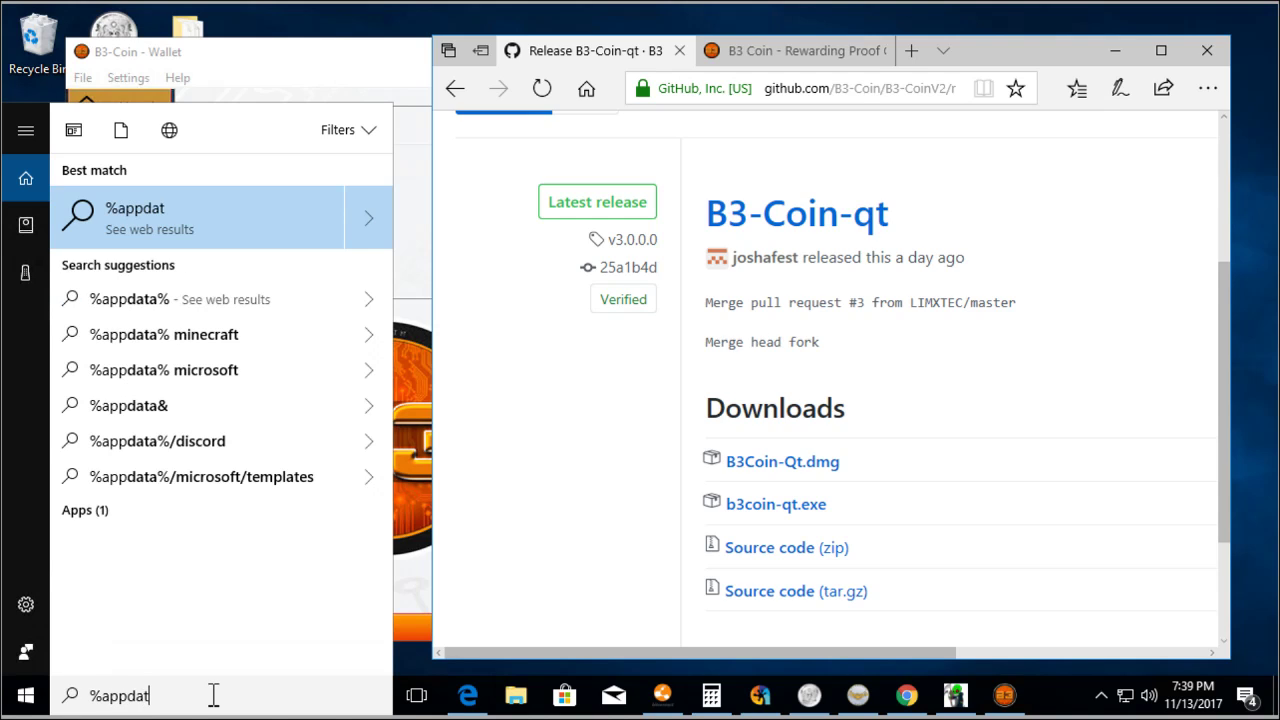
text(a%)
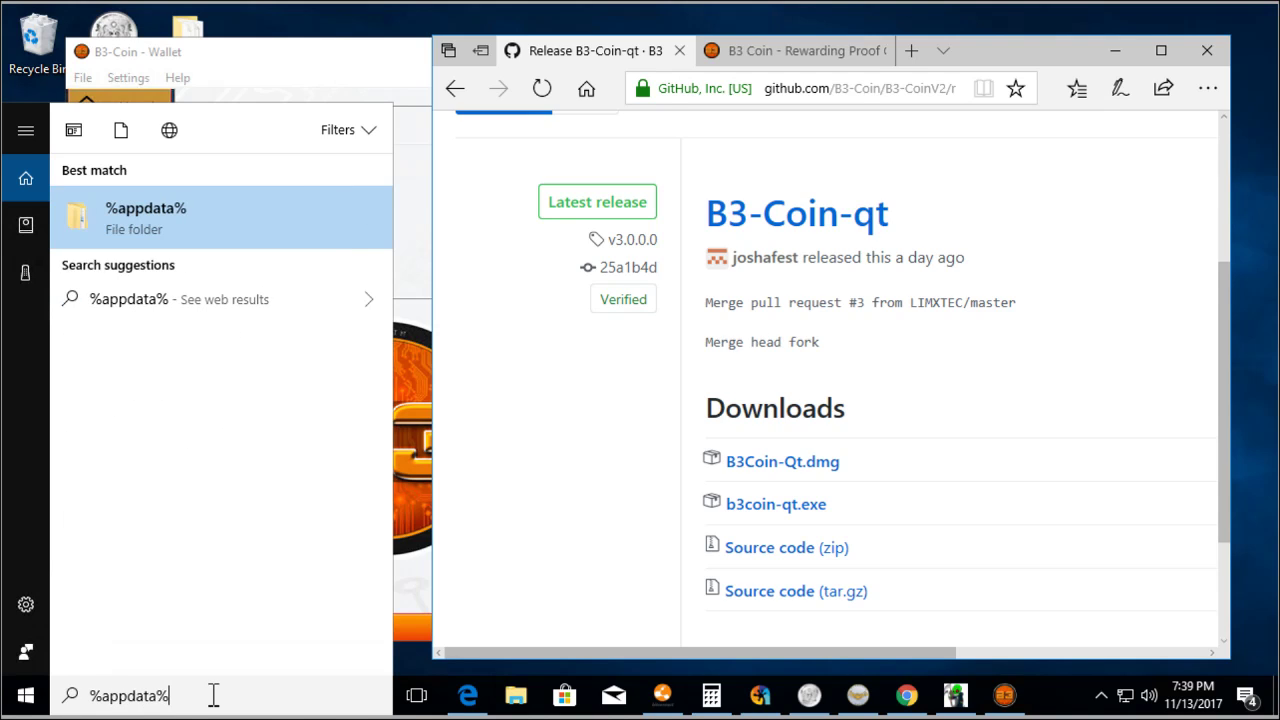
key(Return)
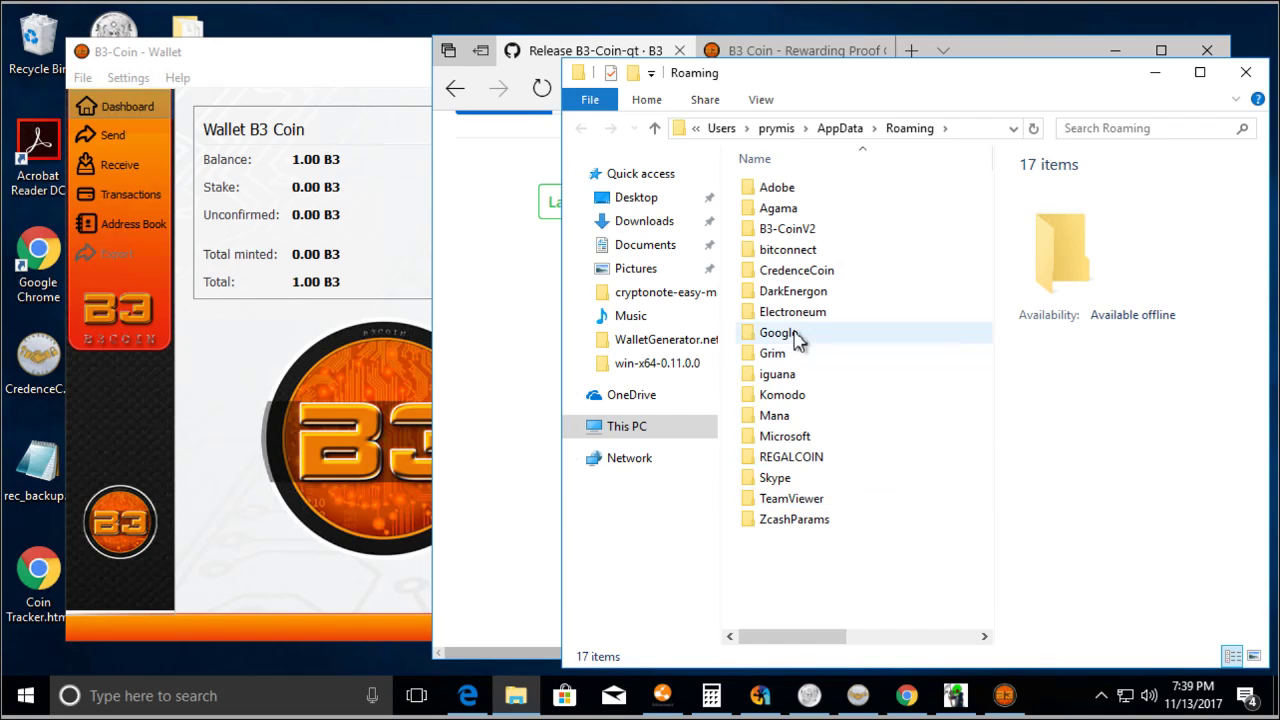
Step: Open B3-CoinV2's b3coin.conf in Notepad, check both addnode lines, and close it unchanged
double_click(808, 230)
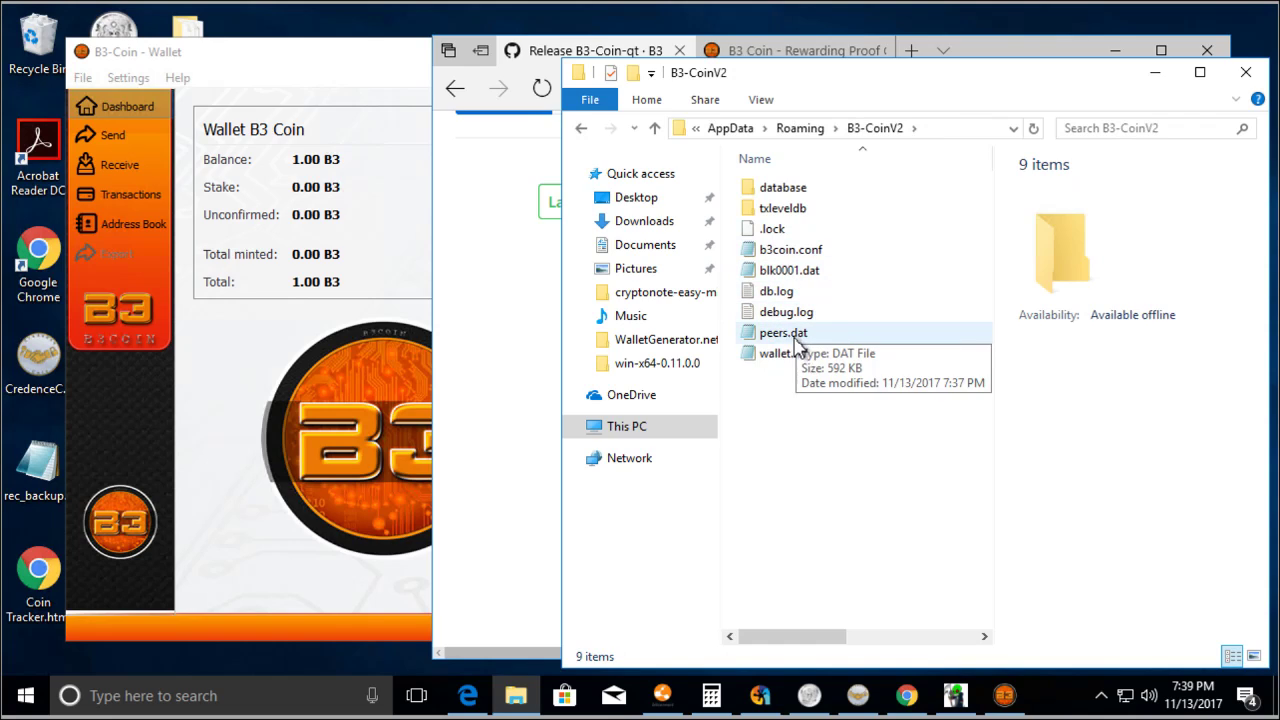
click(791, 256)
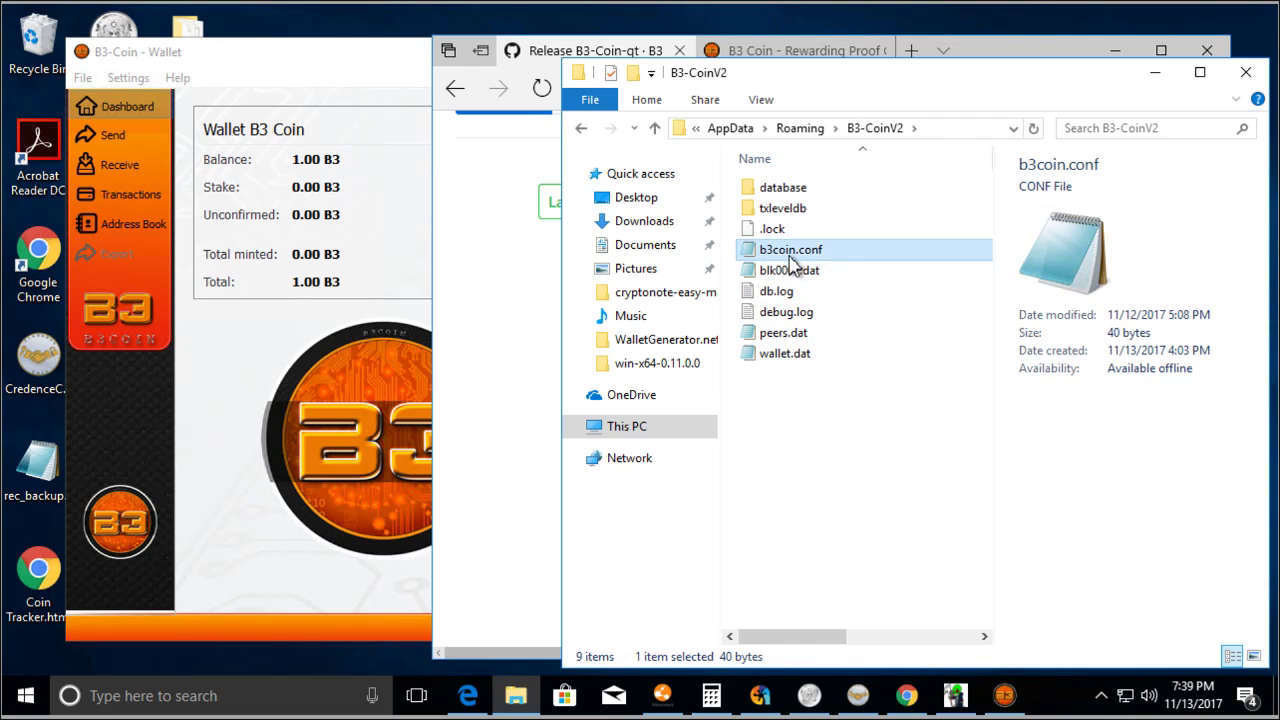
right_click(790, 255)
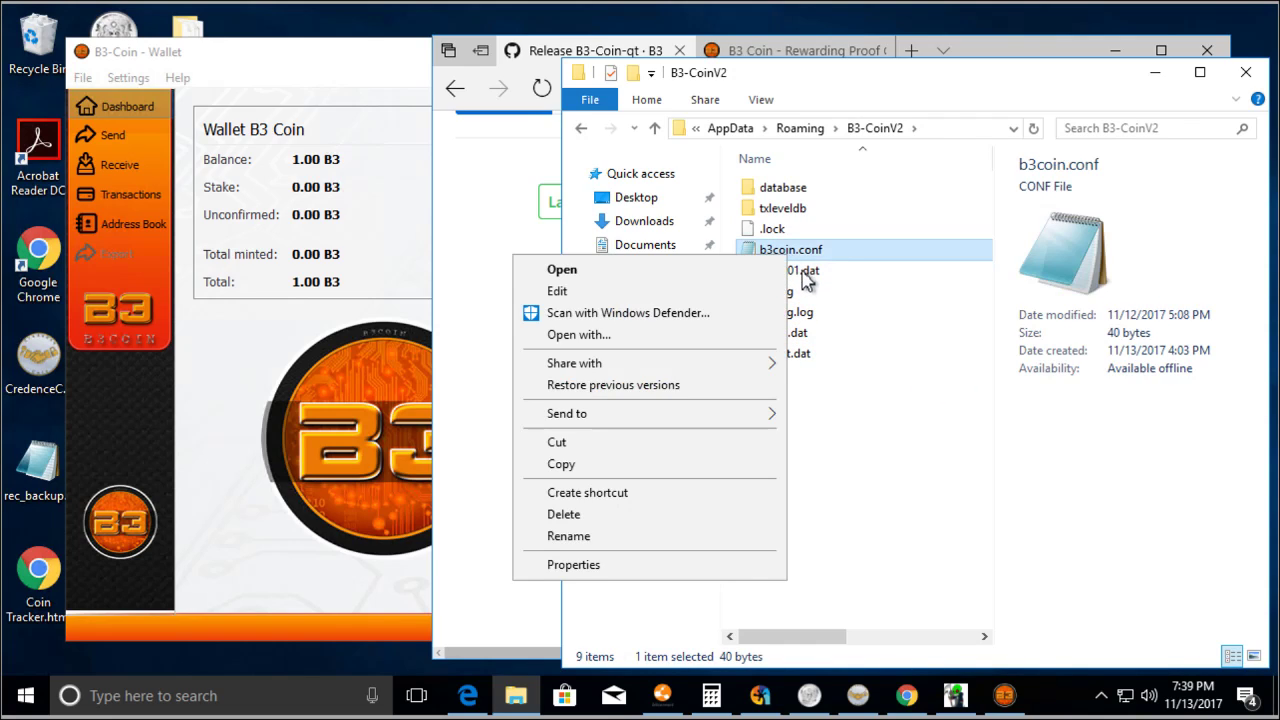
click(720, 291)
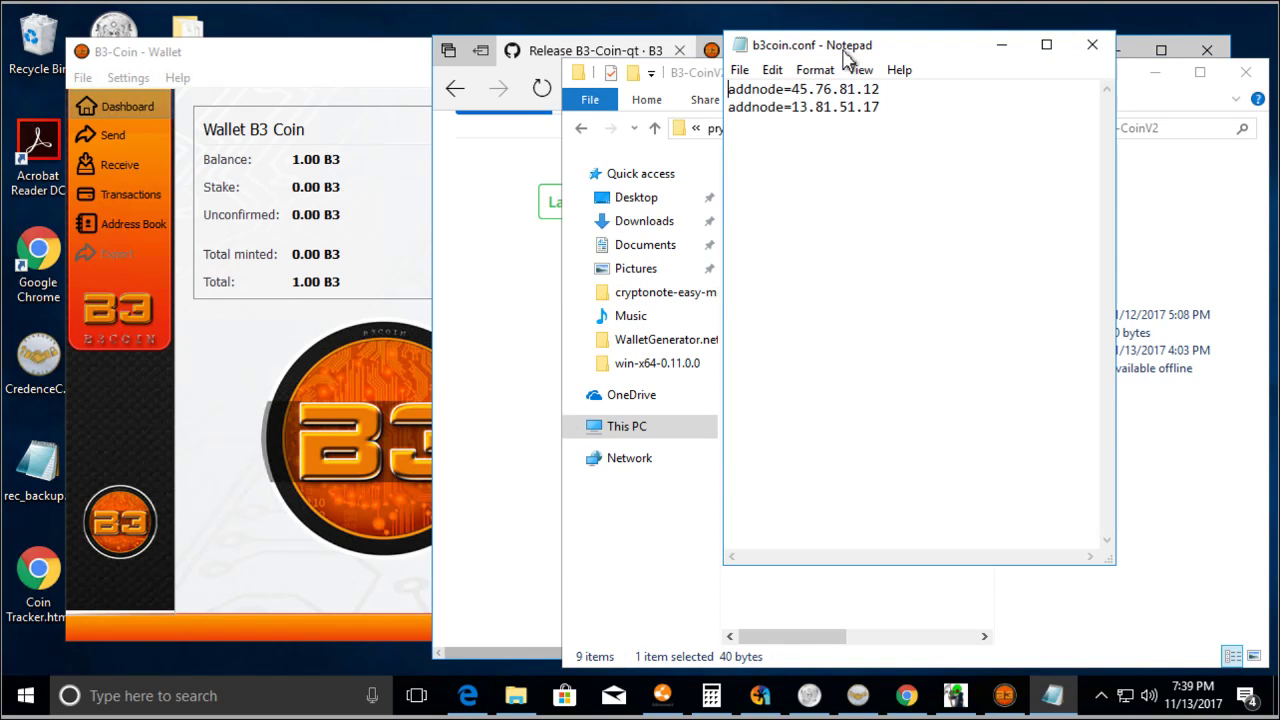
mouse_move(845, 58)
mouse_down()
mouse_move(340, 132)
mouse_move(279, 155)
mouse_up()
drag(335, 215, 102, 175)
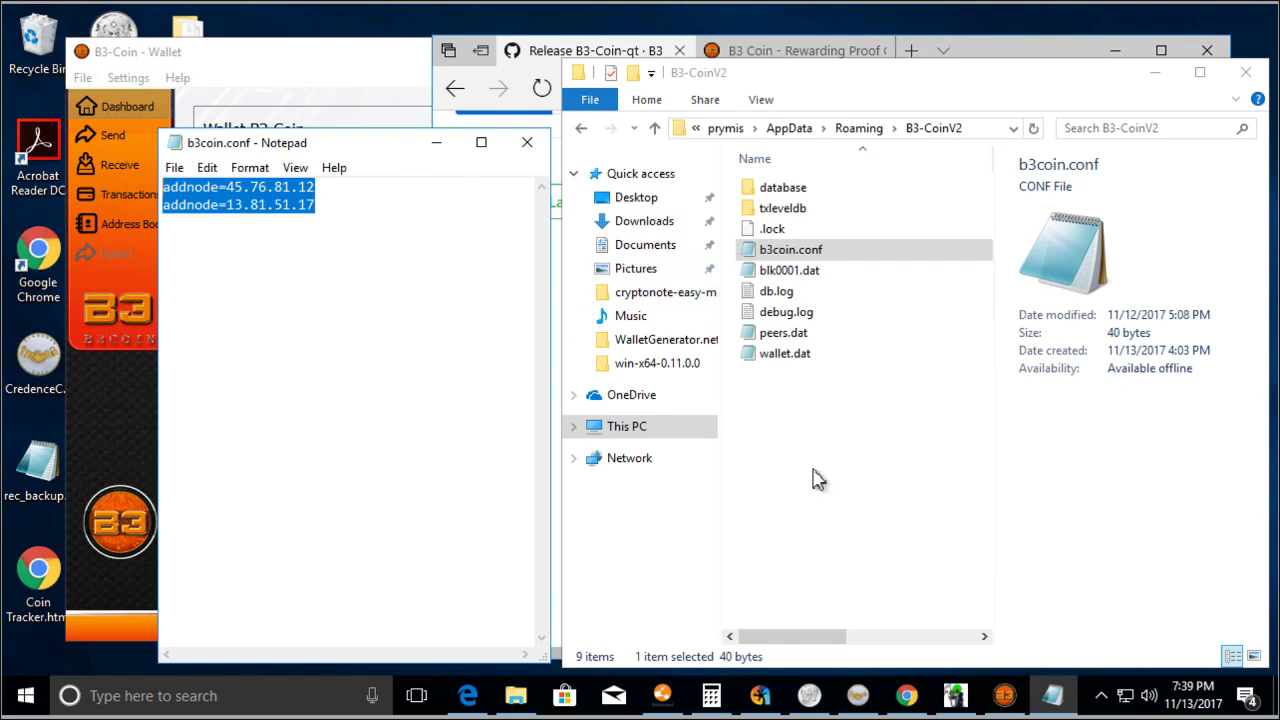
click(527, 142)
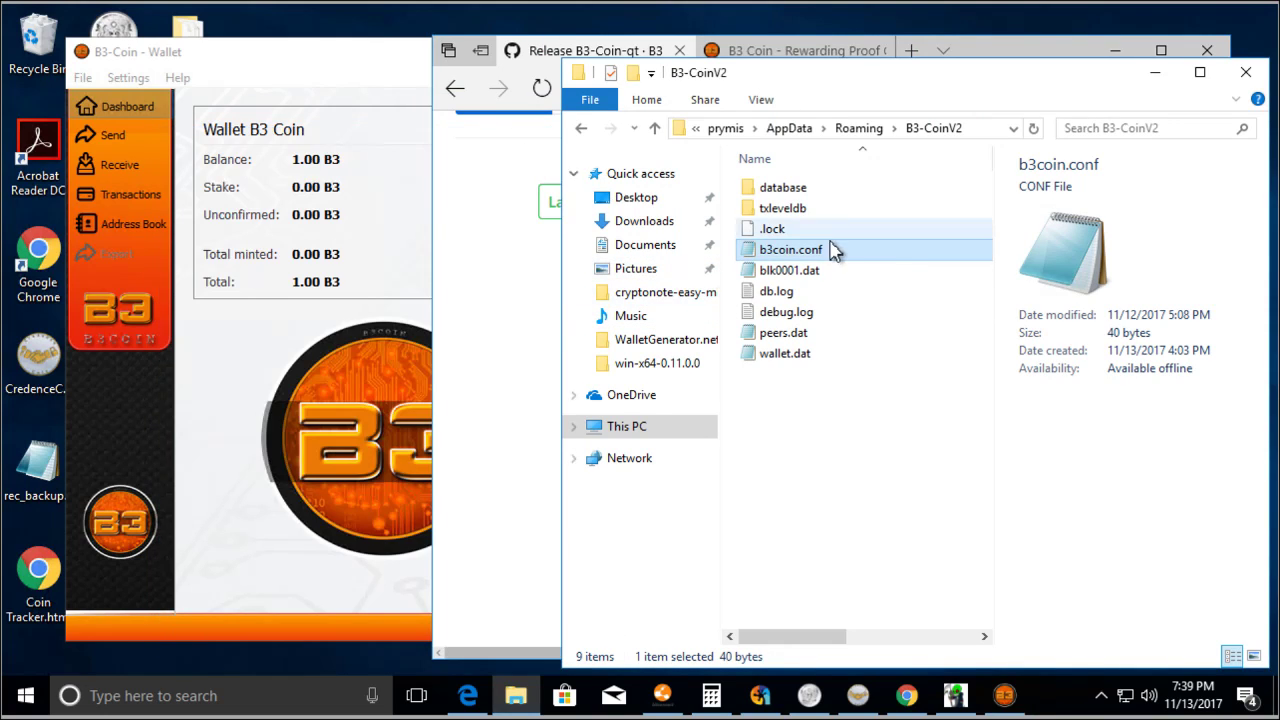
click(895, 490)
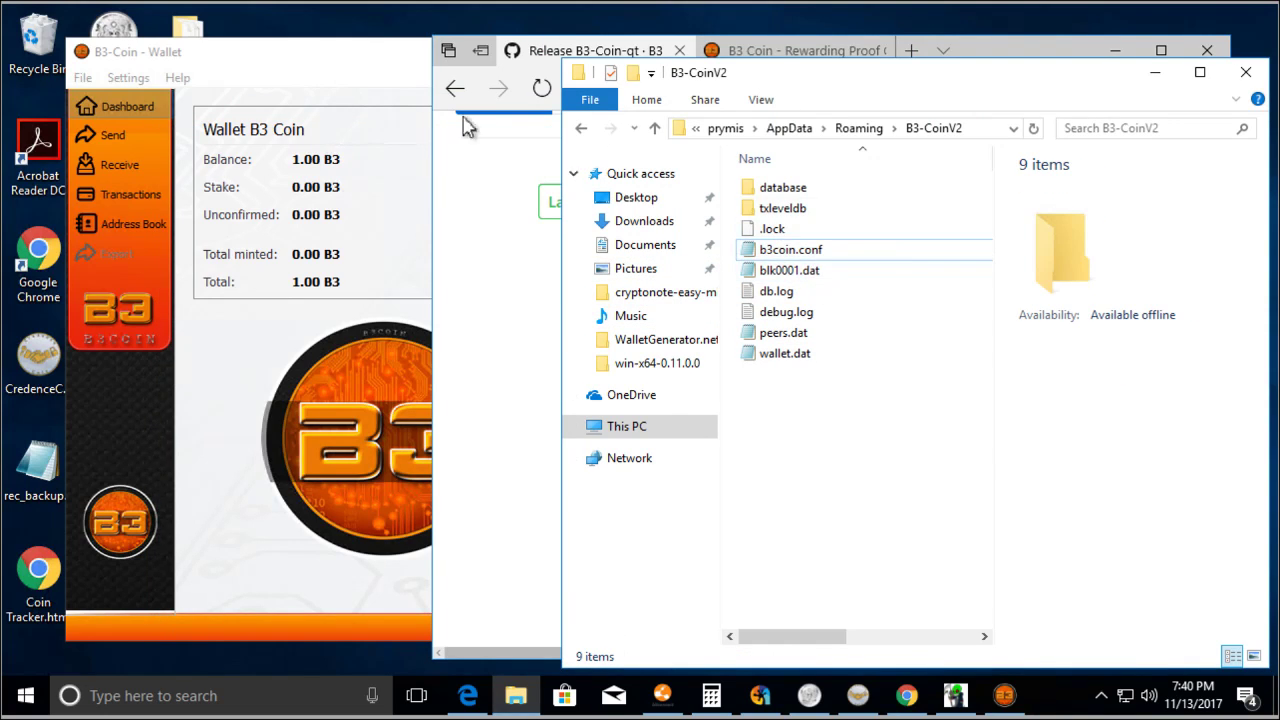
Step: Close the wallet and relaunch b3coin-qt from the Desktop, allowing it past the SmartScreen warning
click(319, 99)
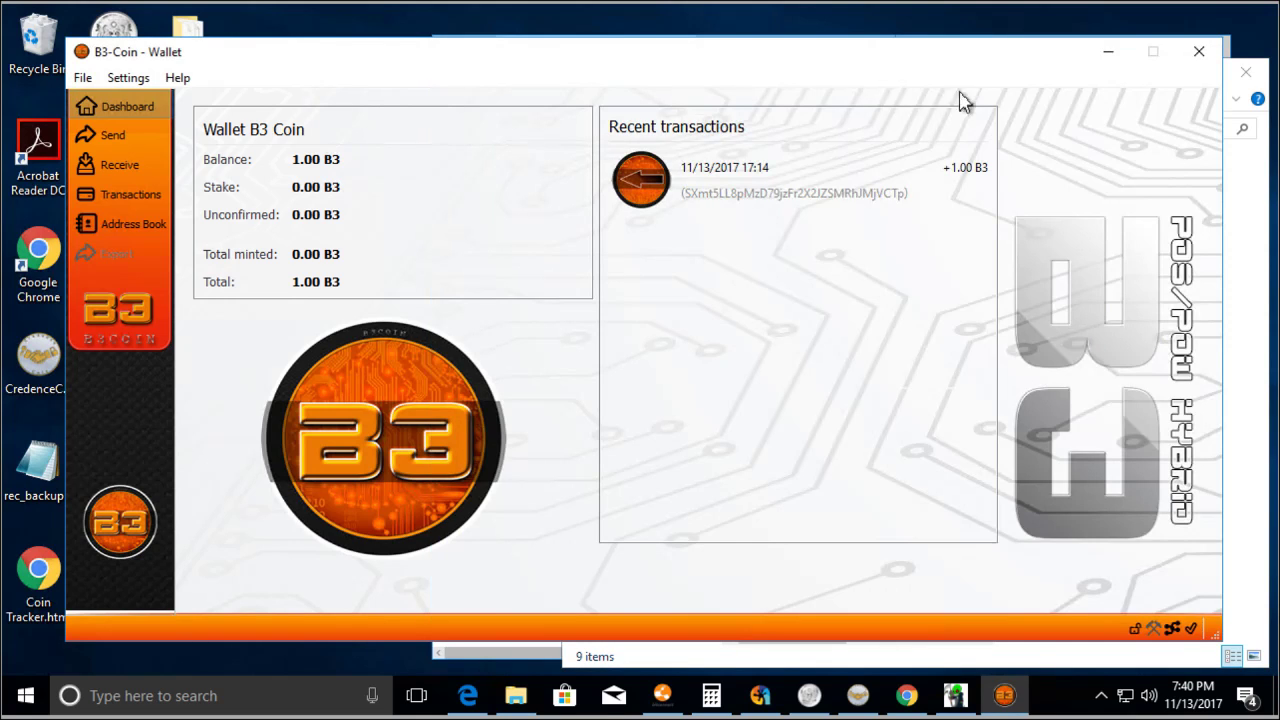
click(1200, 52)
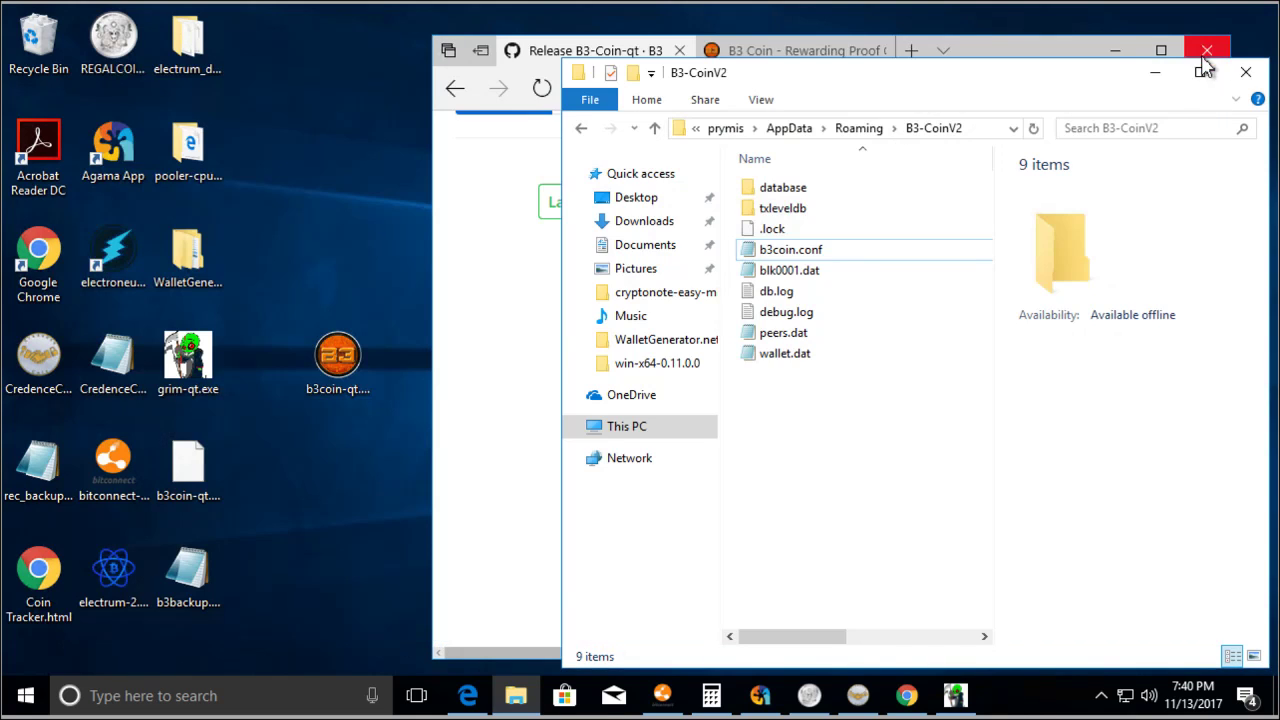
double_click(336, 368)
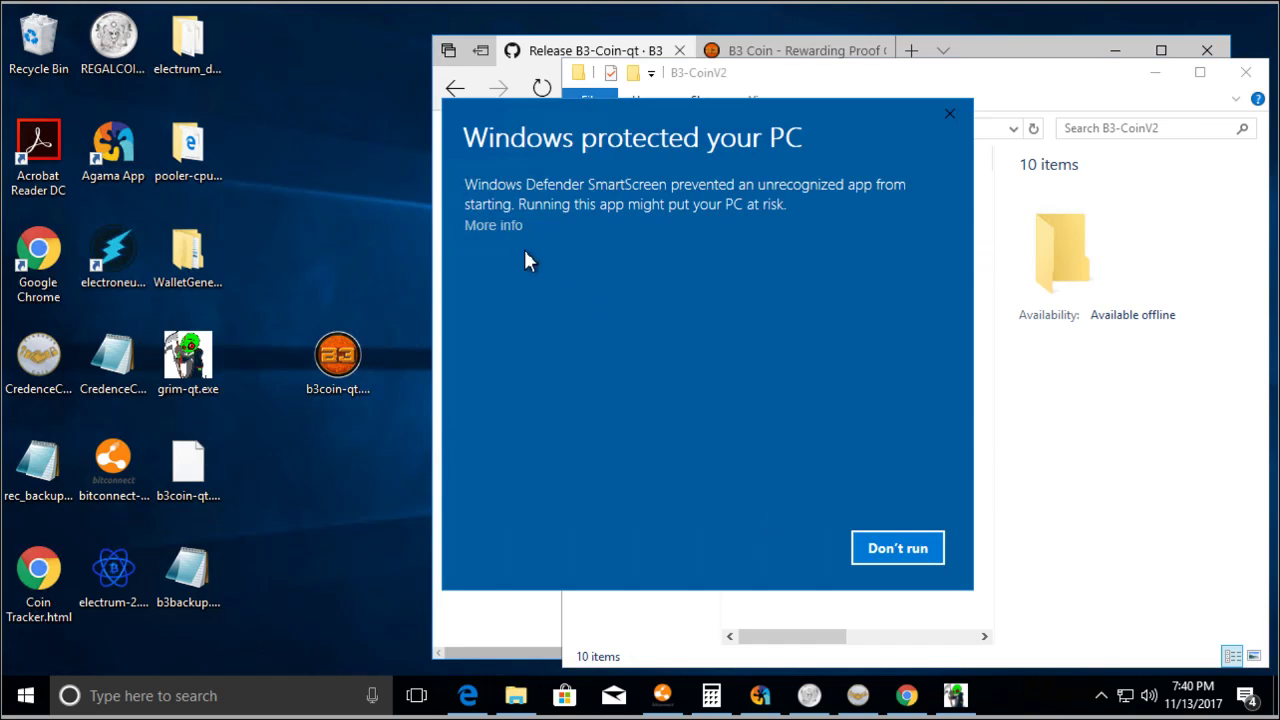
click(500, 228)
click(755, 558)
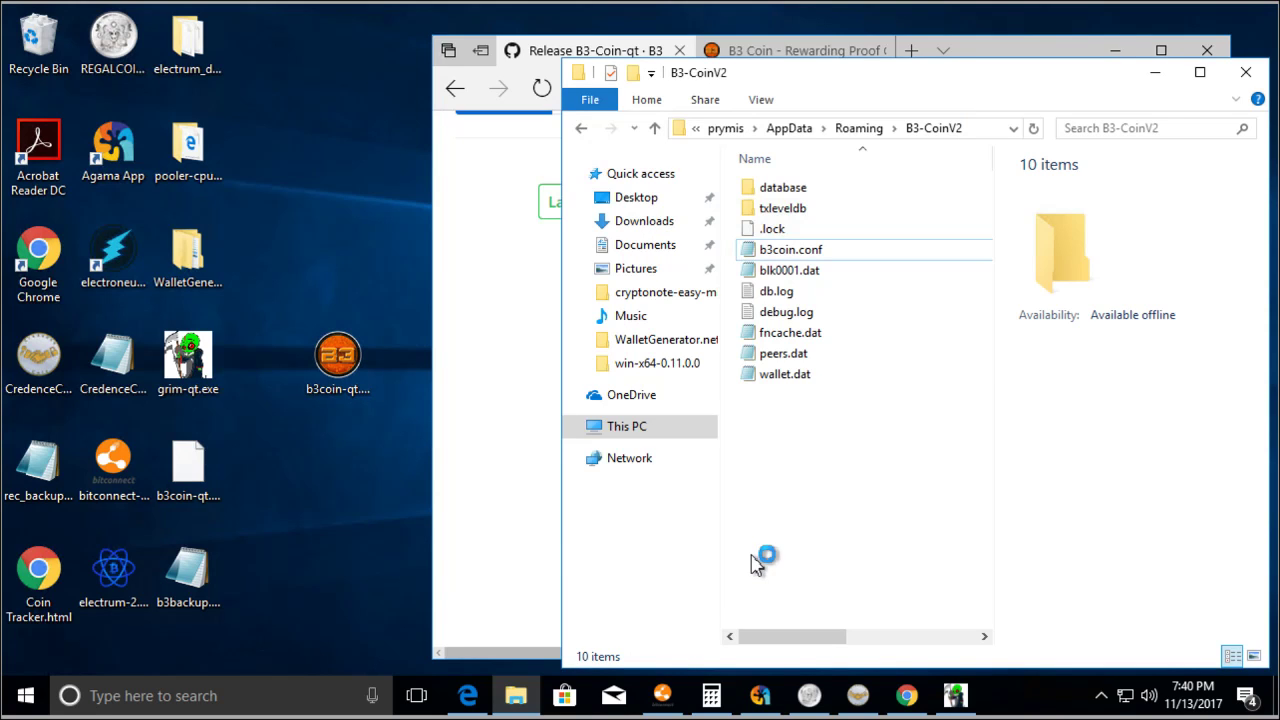